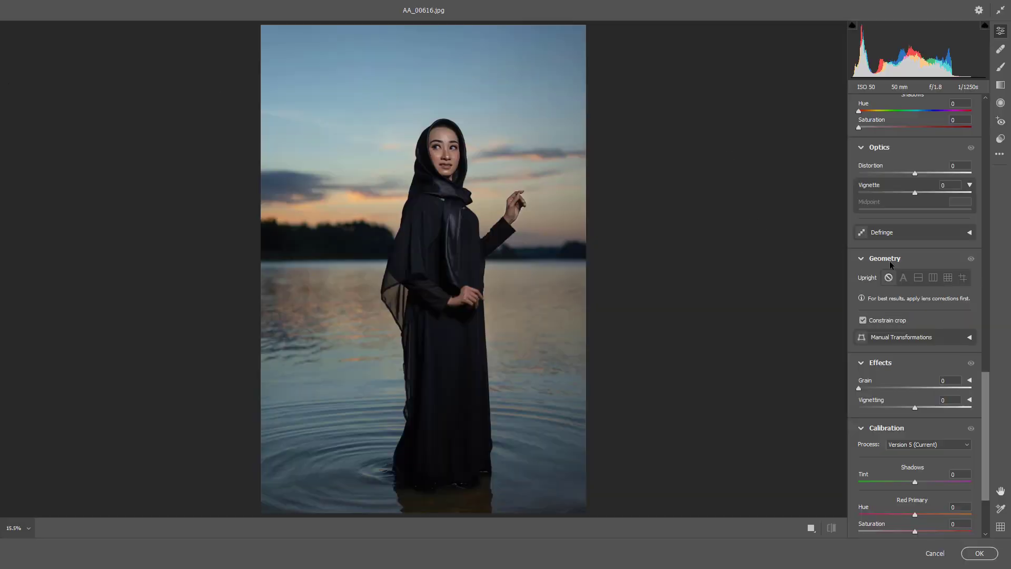
# Step: Set the basic tones to contrast +23, highlights -31, shadows +49 and whites -45
pyautogui.scroll(10, 902, 265)
pyautogui.scroll(5, 904, 268)
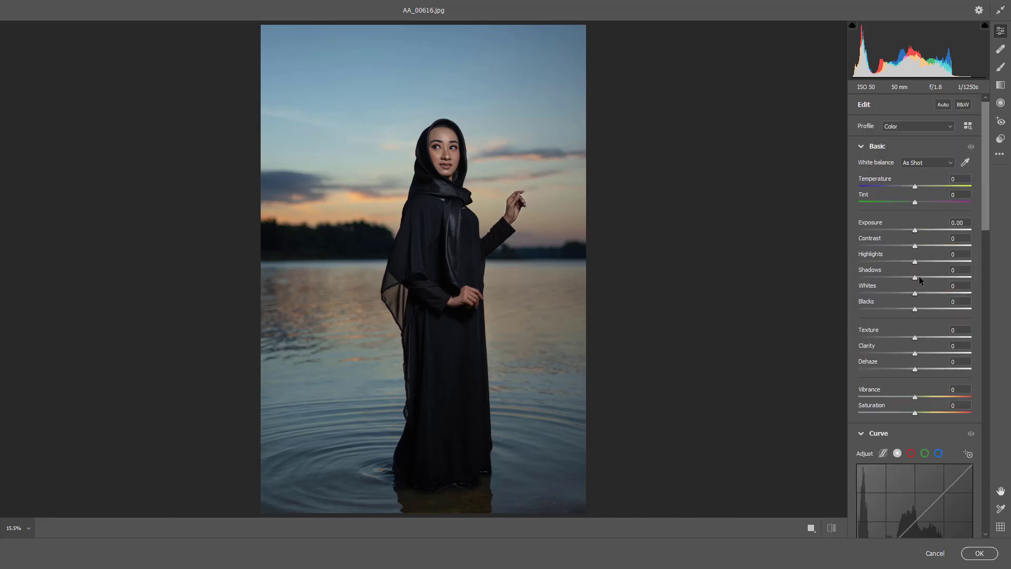
pyautogui.moveTo(920, 280); pyautogui.dragTo(889, 293)
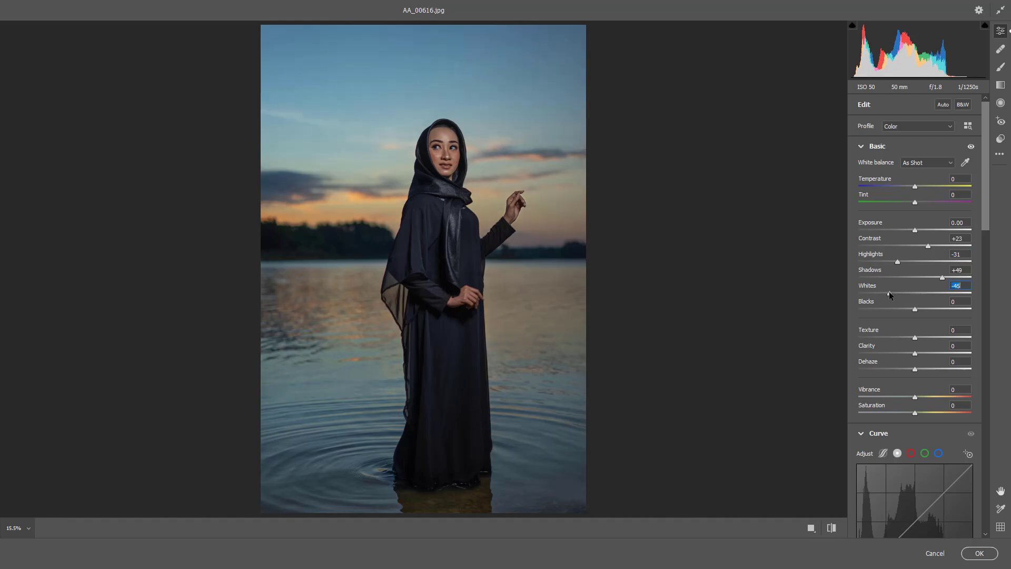
# Step: Try a white balance temperature of -10 and reset it to its default
pyautogui.click(440, 134)
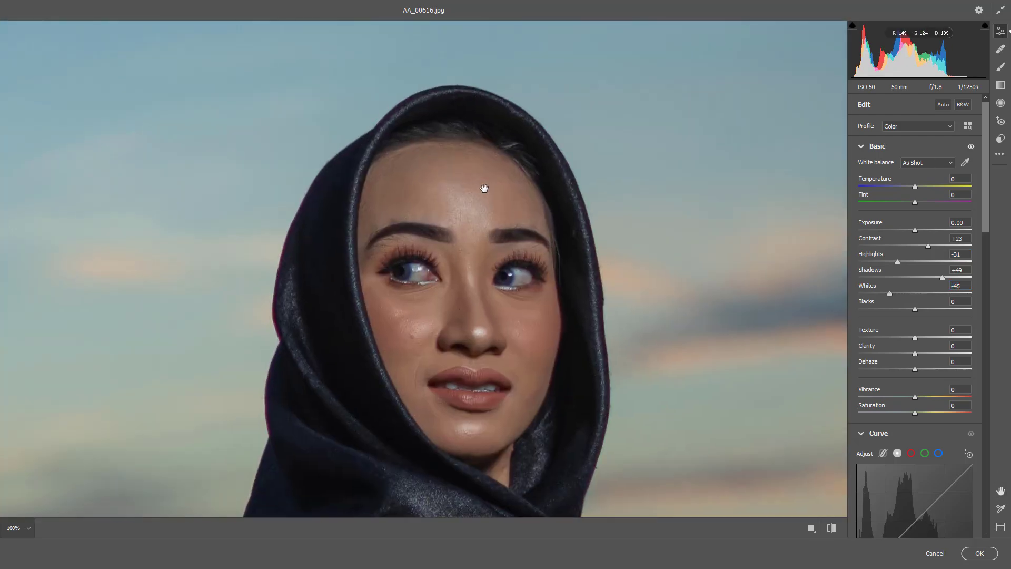
pyautogui.hotkey('ctrl', '-')
pyautogui.moveTo(914, 187); pyautogui.dragTo(907, 184)
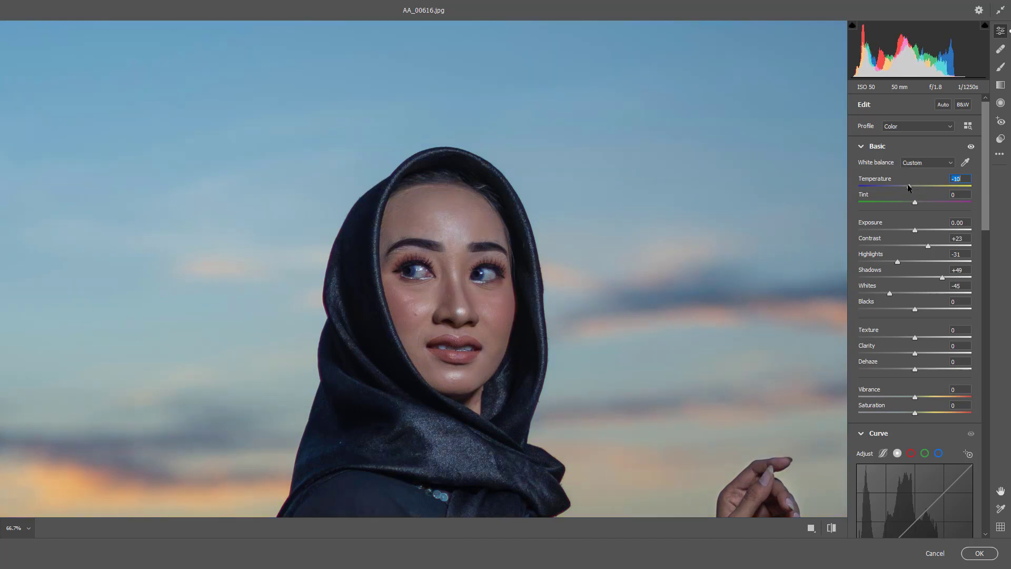
pyautogui.hotkey('ctrl', '0')
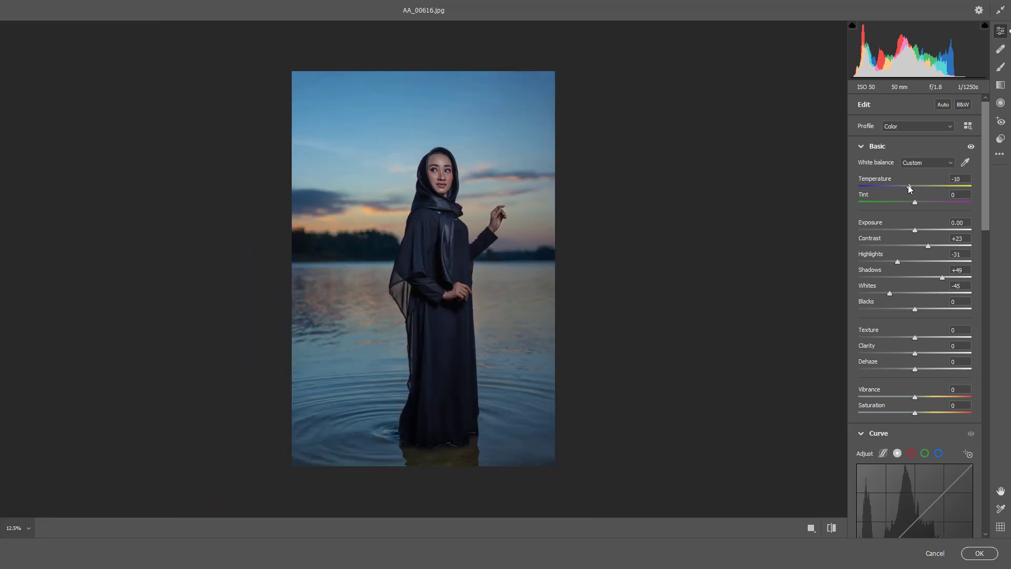
pyautogui.doubleClick(908, 185)
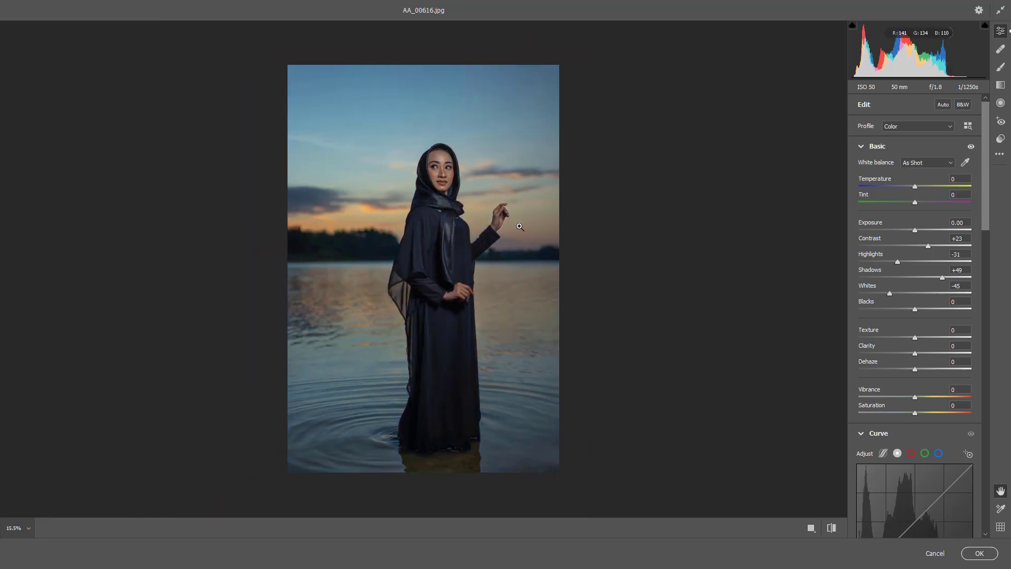
# Step: Set vibrance to +13 and saturation to -9, and raise the tone curve's midpoint to input 115, output 137
pyautogui.moveTo(915, 399); pyautogui.dragTo(909, 411)
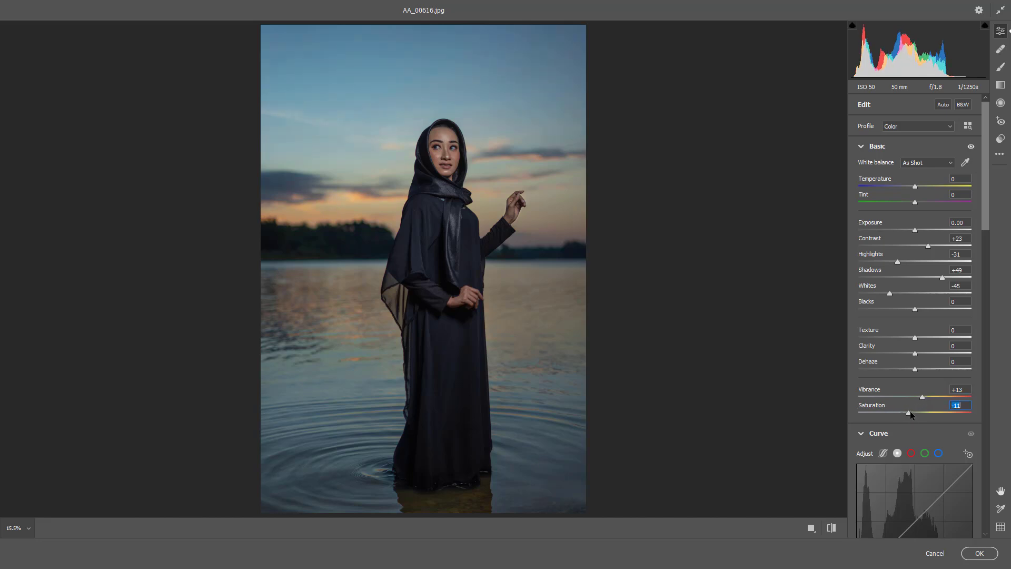
pyautogui.scroll(-2, 908, 485)
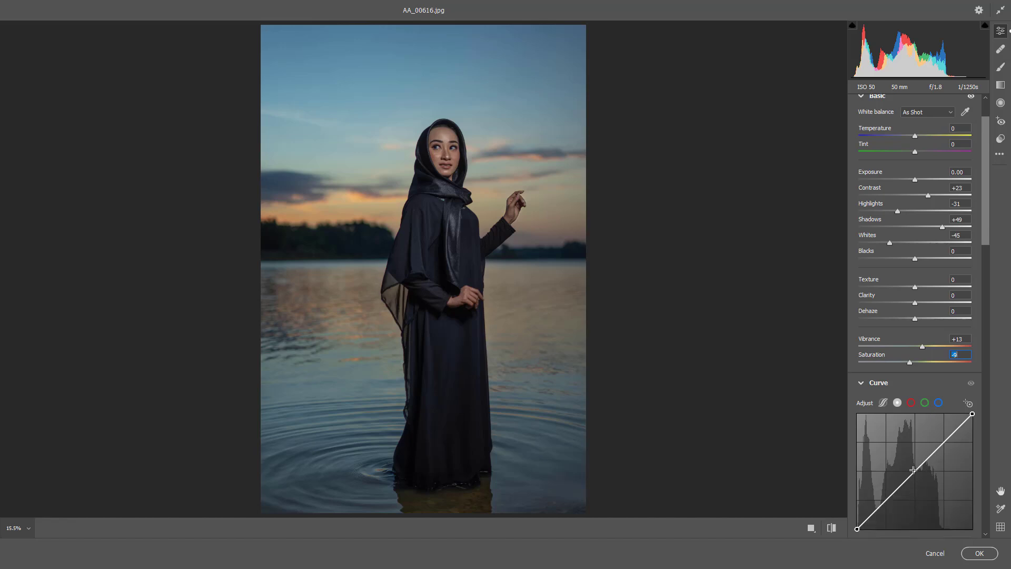
pyautogui.moveTo(913, 469); pyautogui.dragTo(909, 467)
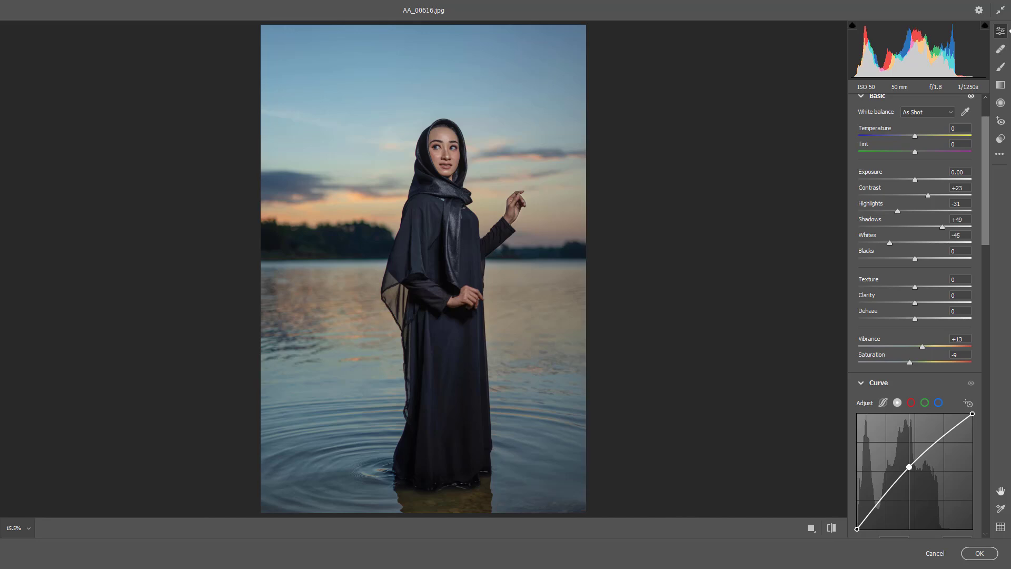
# Step: In the color mixer, set saturation to +27 for reds and -16 for oranges, and luminance to +28 for oranges and +14 for yellows
pyautogui.scroll(-12, 936, 427)
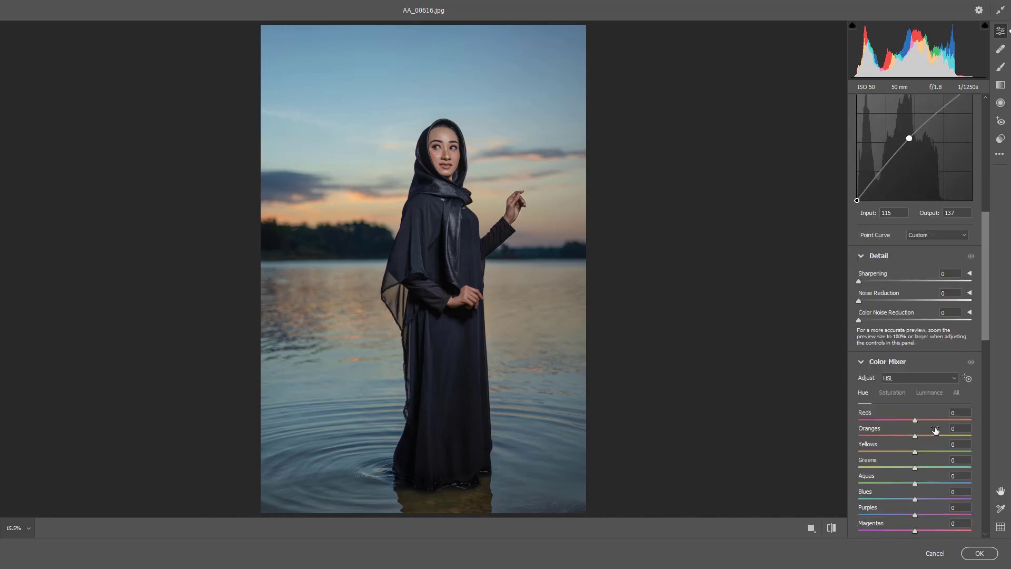
pyautogui.scroll(-1, 920, 431)
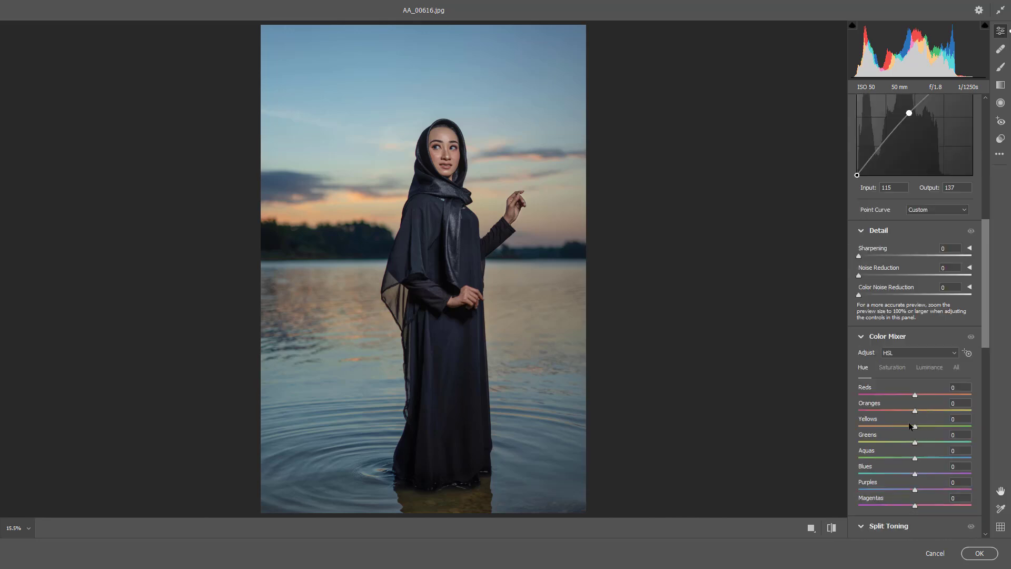
pyautogui.click(899, 372)
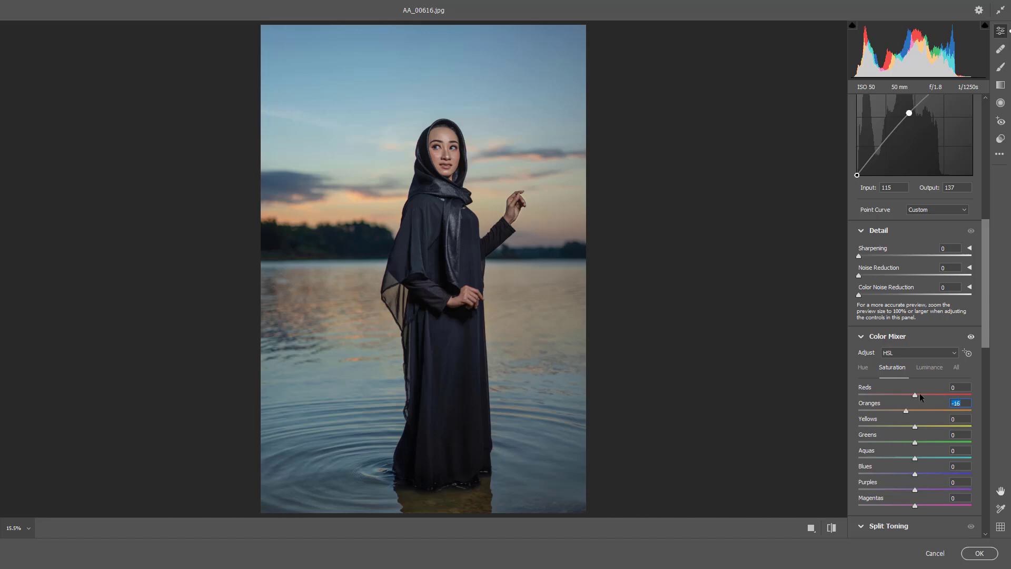
pyautogui.click(929, 367)
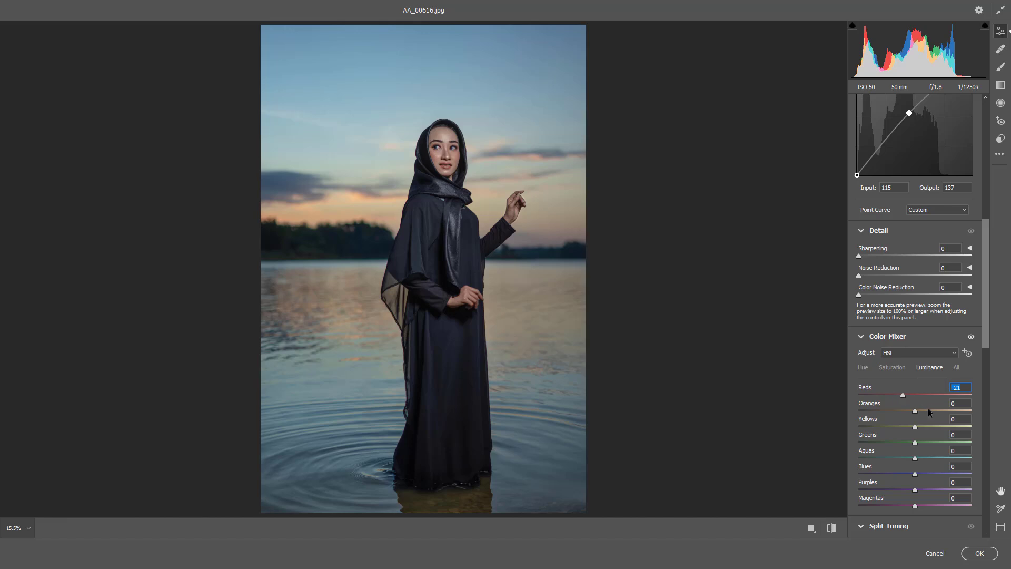
pyautogui.moveTo(915, 409)
pyautogui.mouseDown()
pyautogui.moveTo(939, 414)
pyautogui.moveTo(923, 422)
pyautogui.mouseUp()
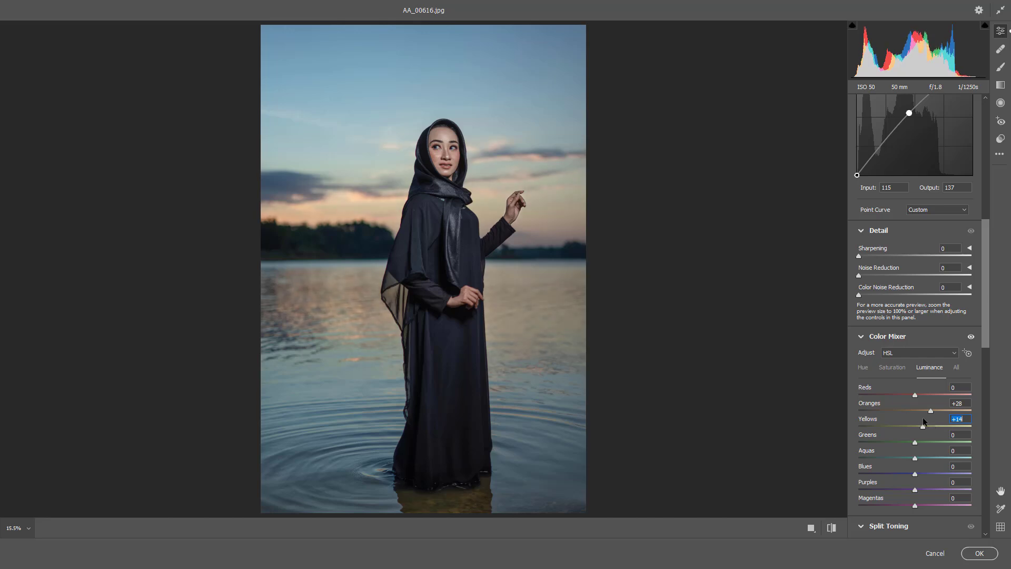
# Step: Raise the yellows' saturation in the color mixer, and set hue to -3 for oranges, +2 for yellows and -13 for greens
pyautogui.click(893, 367)
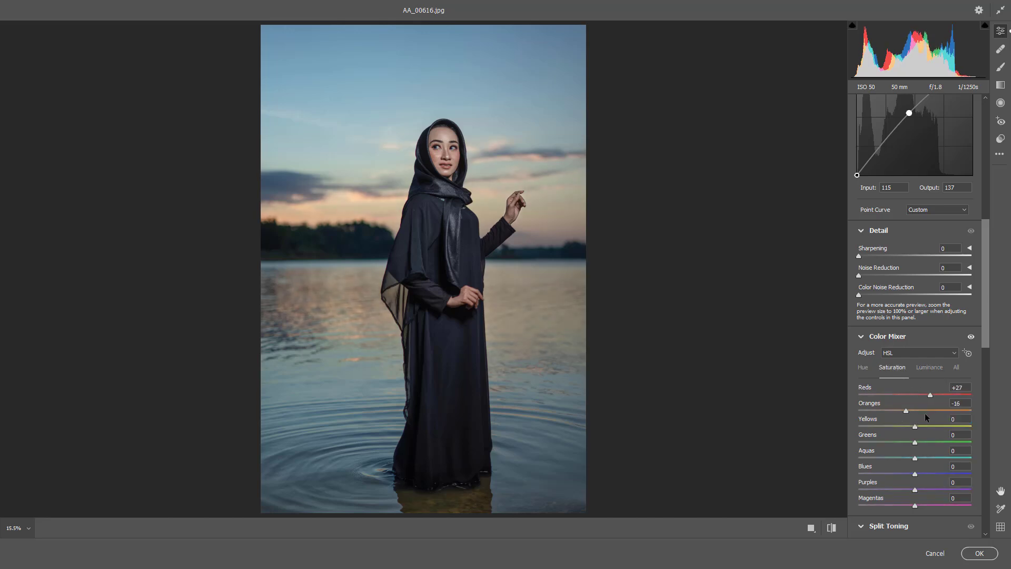
pyautogui.moveTo(940, 425)
pyautogui.mouseDown()
pyautogui.moveTo(959, 423)
pyautogui.moveTo(924, 423)
pyautogui.moveTo(942, 424)
pyautogui.mouseUp()
pyautogui.click(863, 367)
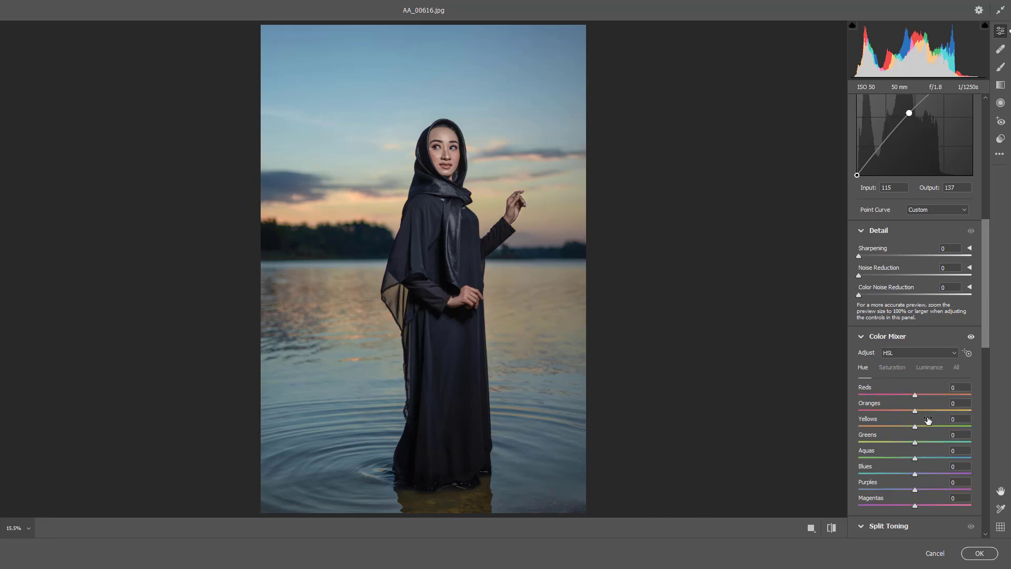
pyautogui.moveTo(889, 427); pyautogui.dragTo(908, 442)
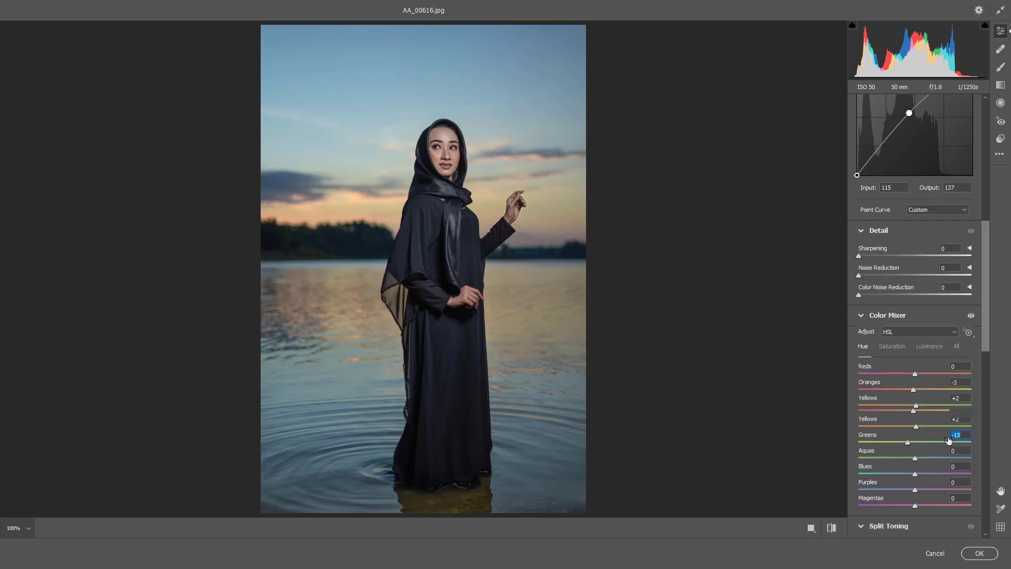
pyautogui.scroll(5, 536, 308)
pyautogui.scroll(-5, 399, 151)
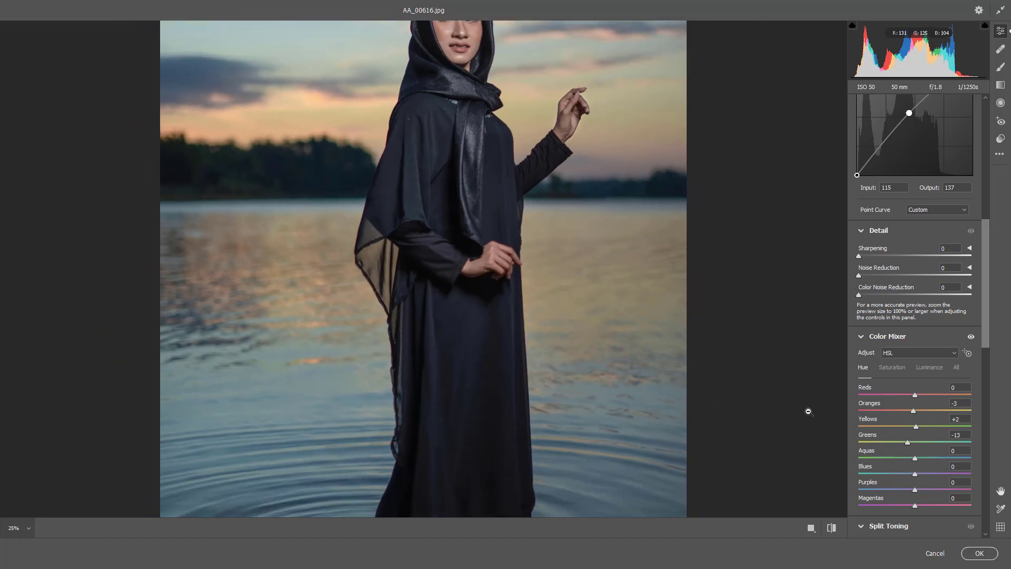
pyautogui.scroll(-2, 826, 413)
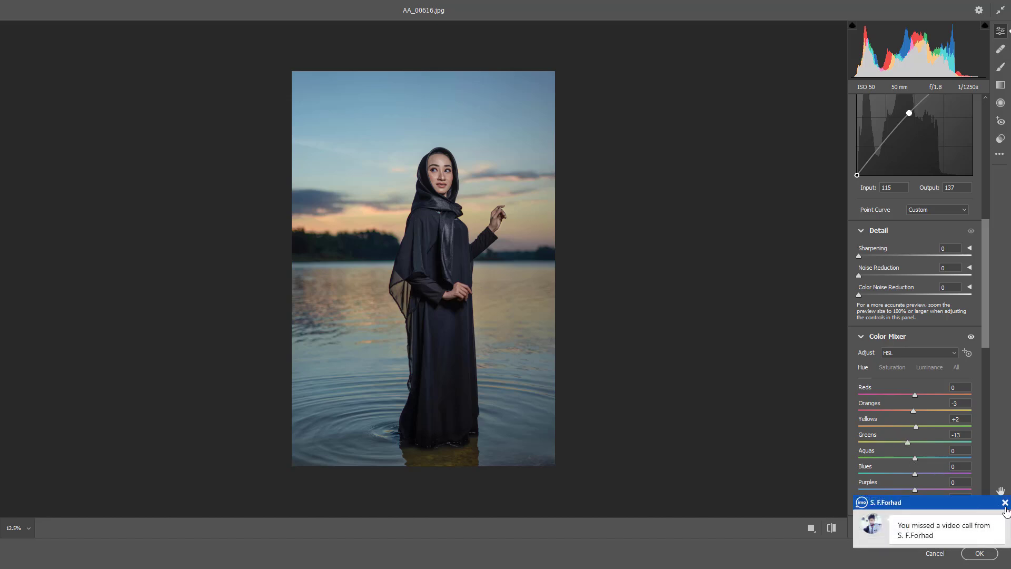
pyautogui.click(1005, 504)
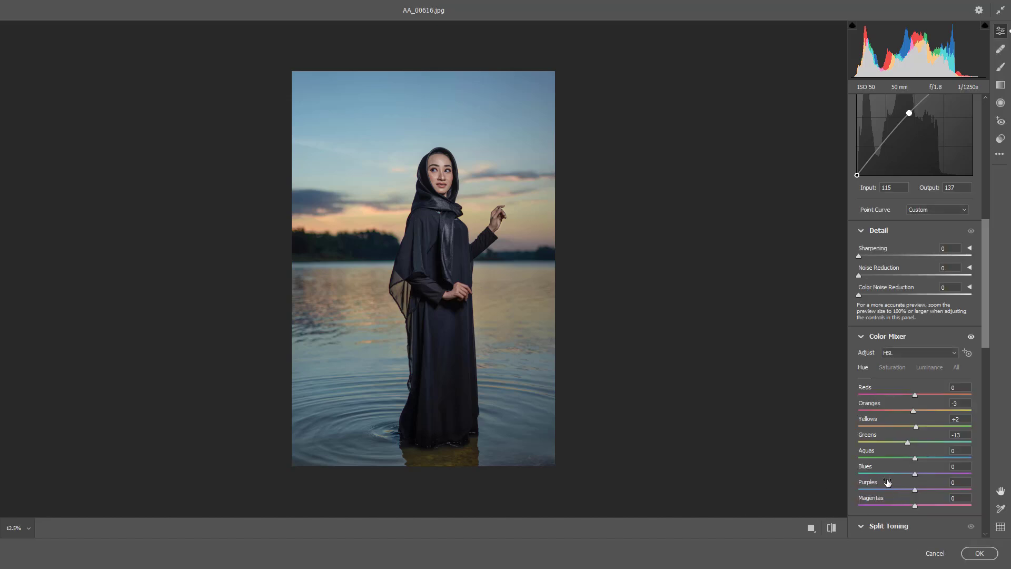
# Step: Set the vignetting effect to -19, and calibrate the blue primary to hue -10 and saturation +52
pyautogui.scroll(-3, 887, 482)
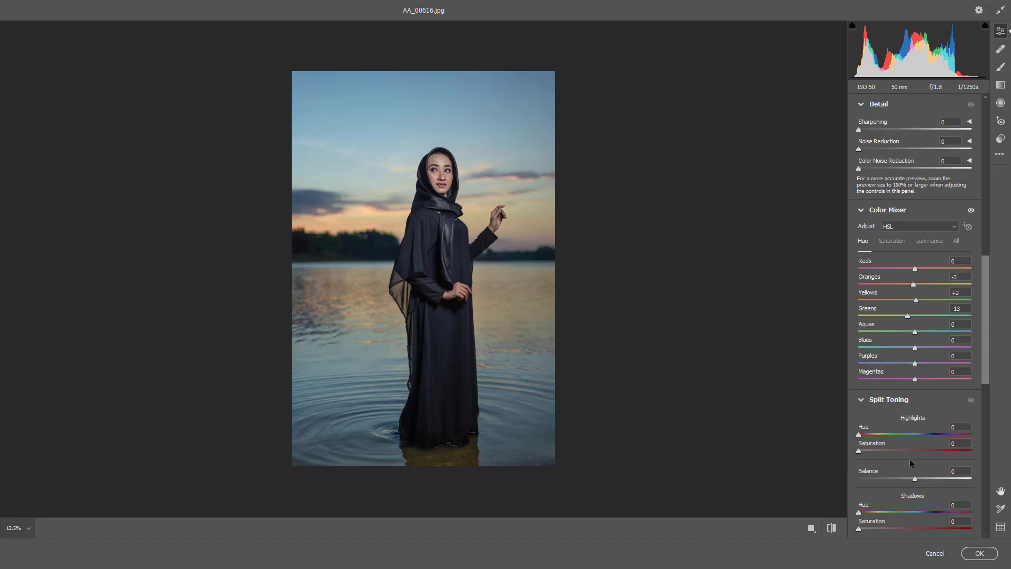
pyautogui.scroll(-3, 909, 459)
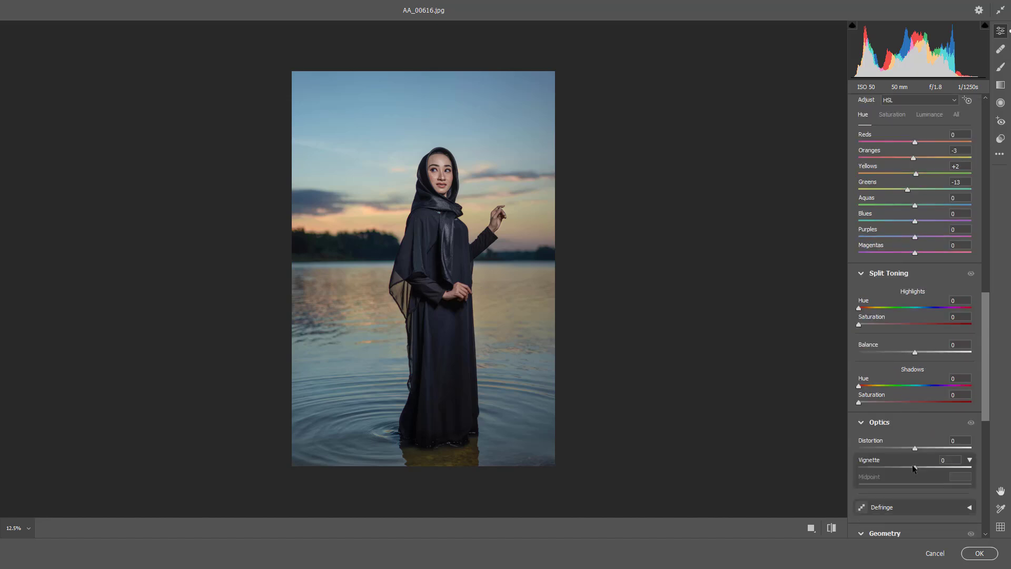
pyautogui.scroll(-5, 913, 468)
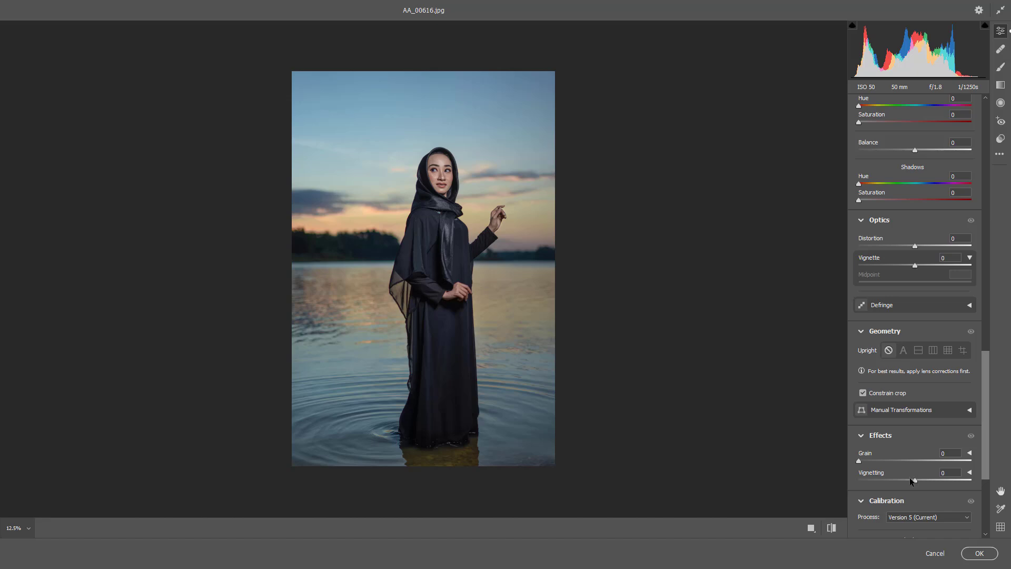
pyautogui.moveTo(909, 477); pyautogui.dragTo(944, 527)
pyautogui.scroll(-4, 917, 462)
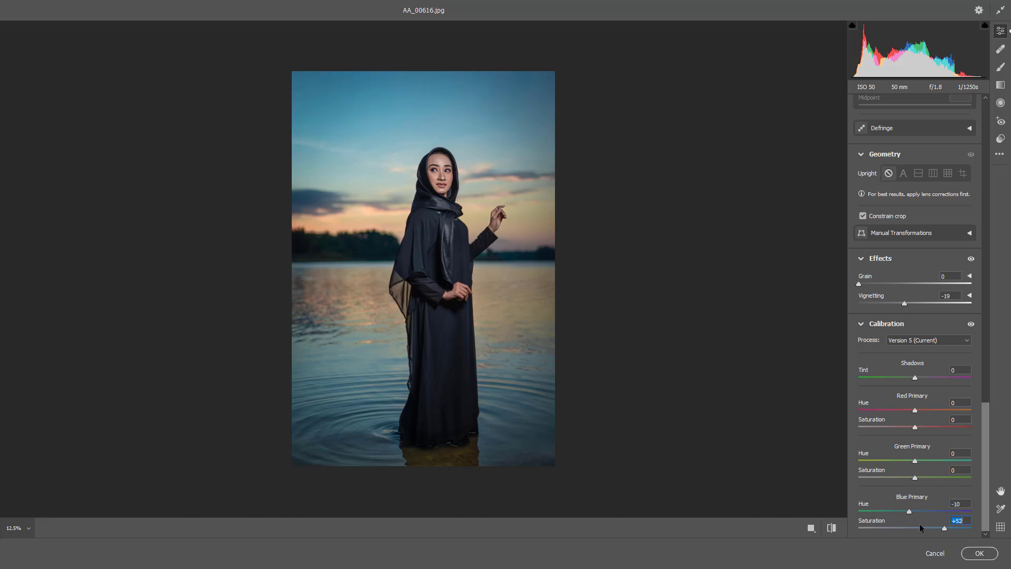
# Step: Show the photo before and after the edits side by side for comparison
pyautogui.click(831, 527)
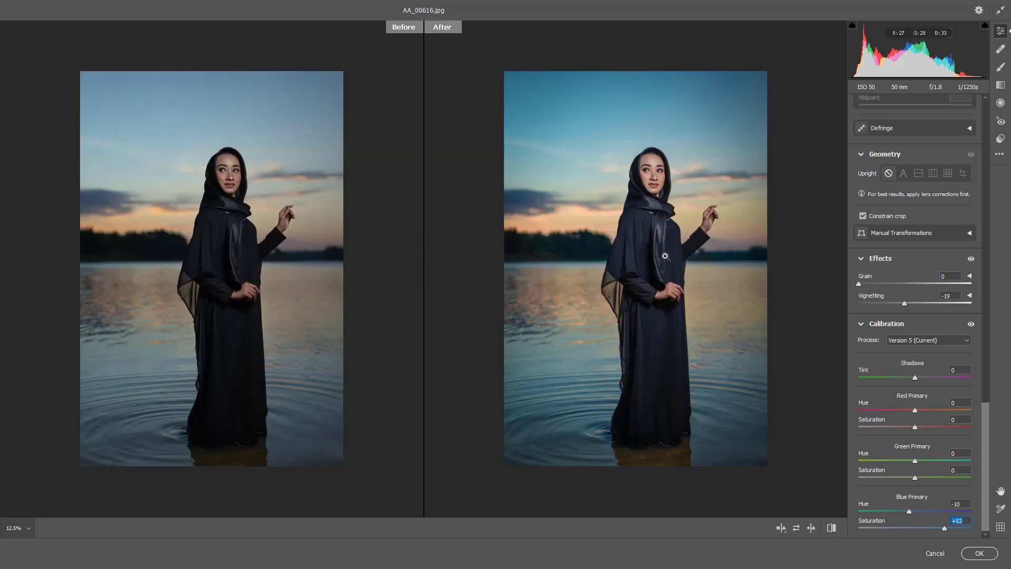
pyautogui.press('space')
pyautogui.moveTo(661, 257); pyautogui.dragTo(630, 258)
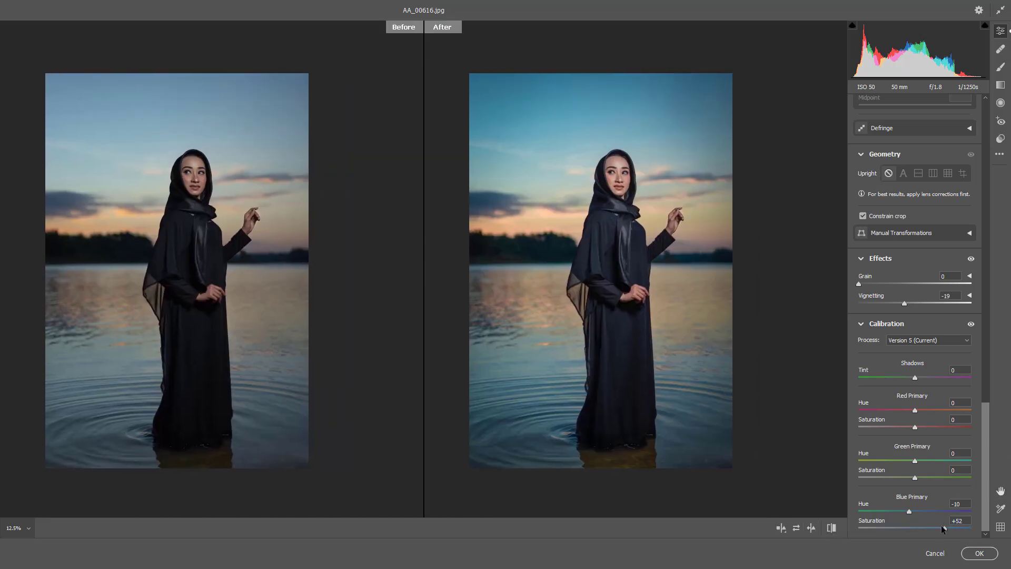
# Step: Paint an adjustment brush mask over the water on both sides of the woman and set its exposure to +0.40
pyautogui.click(1000, 67)
pyautogui.press(']')
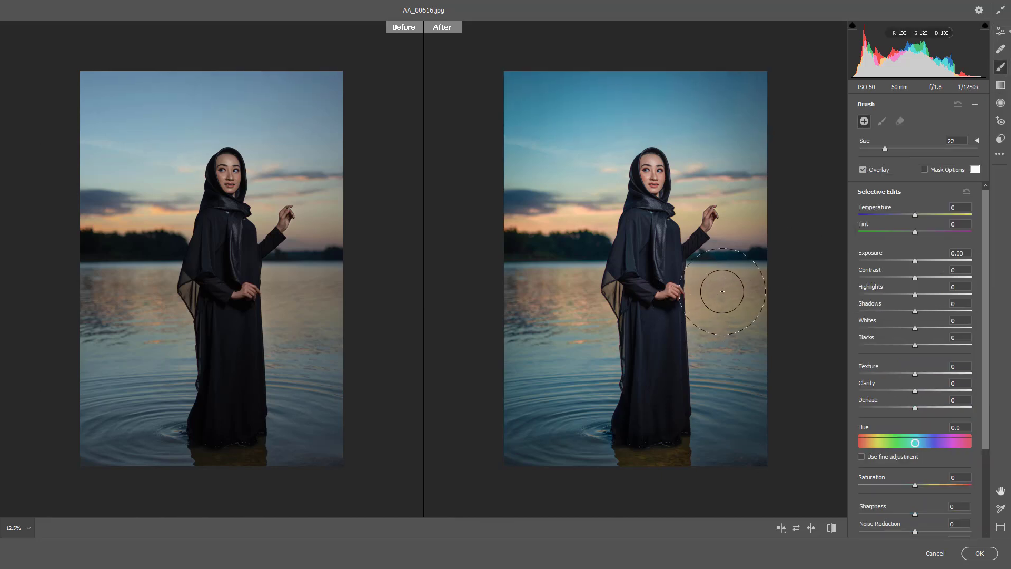
pyautogui.moveTo(729, 282)
pyautogui.mouseDown()
pyautogui.moveTo(801, 255)
pyautogui.moveTo(735, 294)
pyautogui.mouseUp()
pyautogui.moveTo(573, 282); pyautogui.dragTo(525, 270)
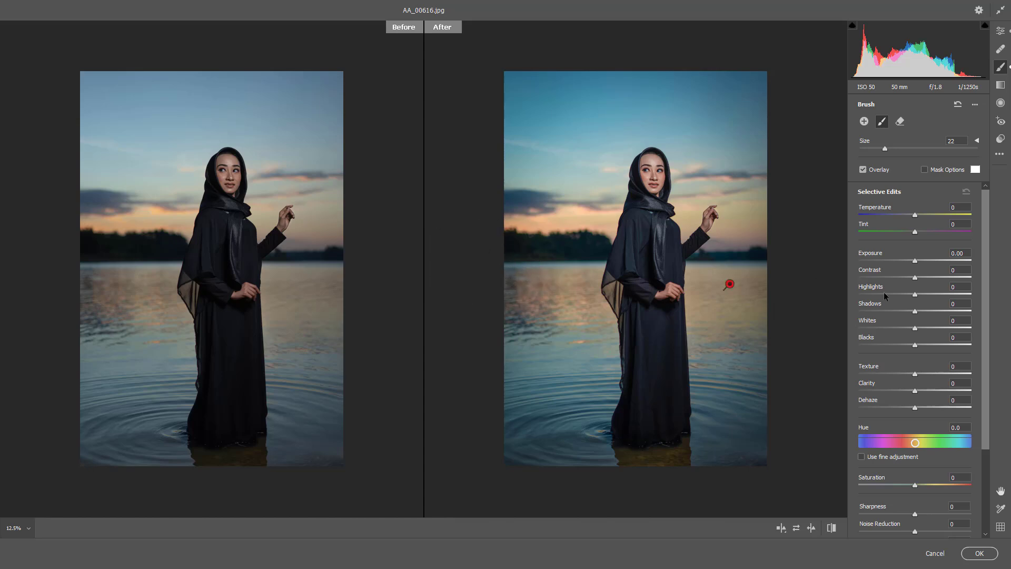
pyautogui.moveTo(924, 259)
pyautogui.mouseDown()
pyautogui.moveTo(934, 260)
pyautogui.moveTo(923, 260)
pyautogui.mouseUp()
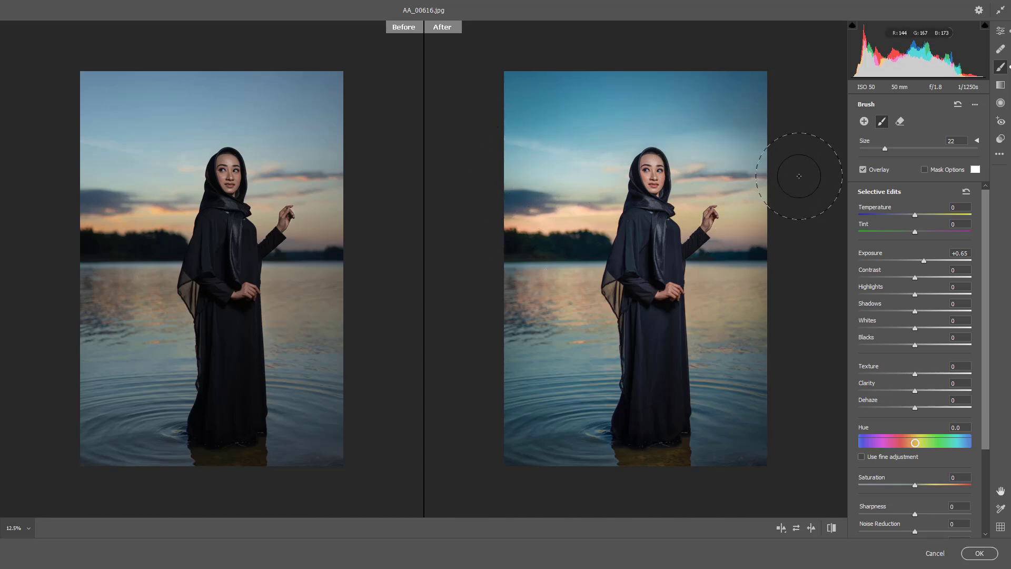
pyautogui.moveTo(924, 261); pyautogui.dragTo(921, 265)
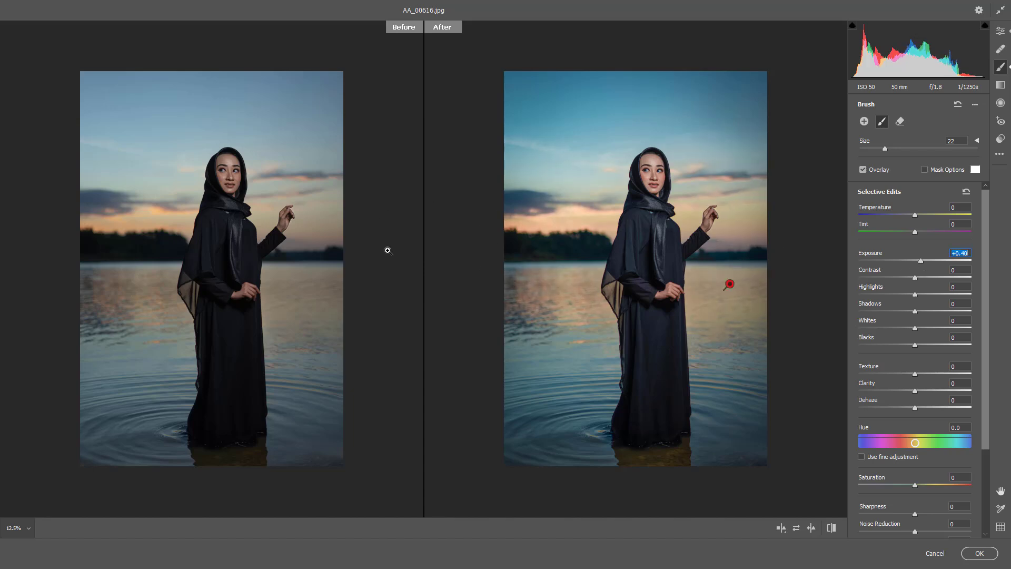
# Step: Calibrate the green primary to hue -36 and saturation +42, and adjust the red primary's saturation
pyautogui.click(1000, 31)
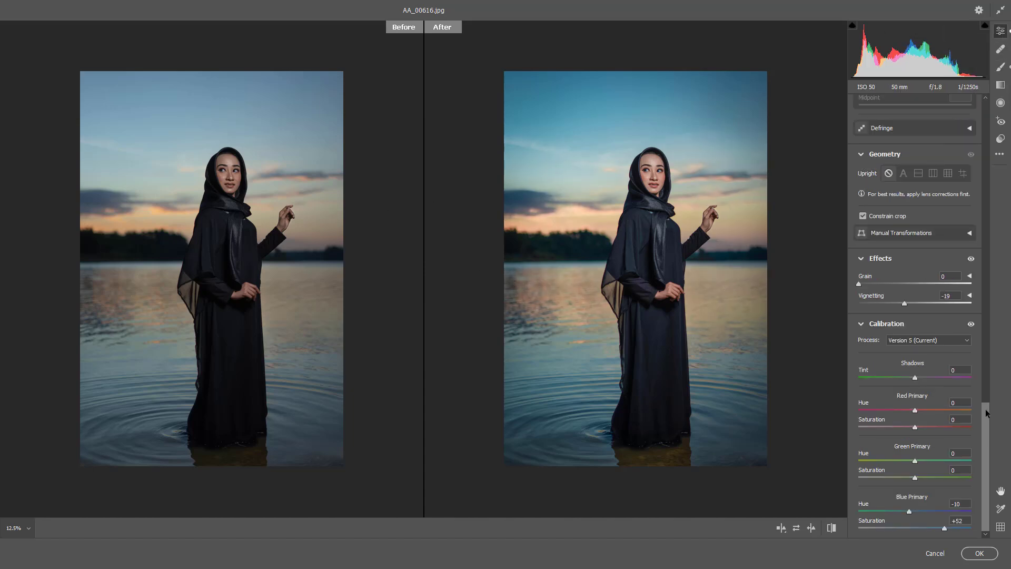
pyautogui.moveTo(930, 476); pyautogui.dragTo(894, 463)
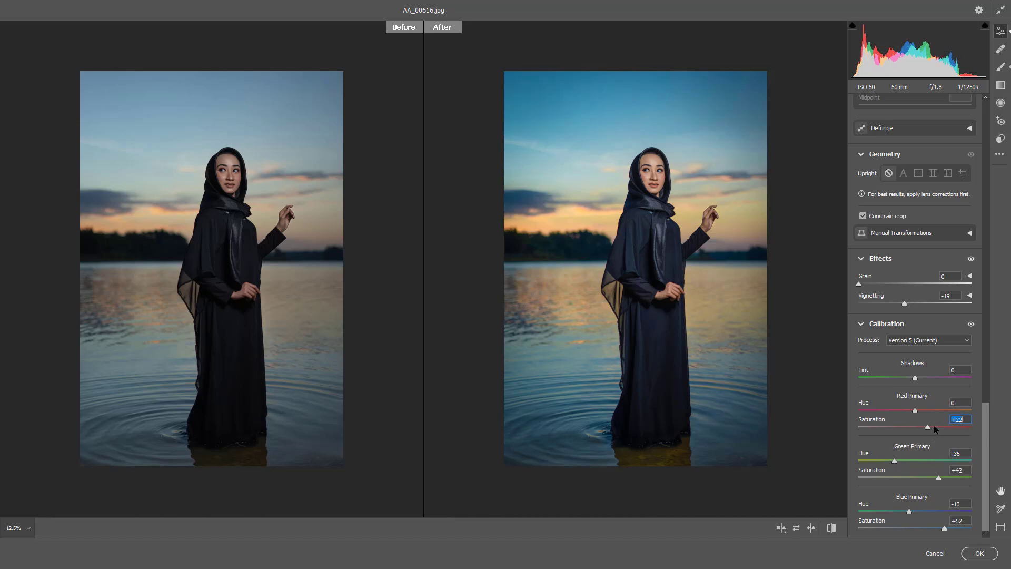
pyautogui.moveTo(937, 424); pyautogui.dragTo(912, 426)
# Step: Set the oranges' luminance in the color mixer to +37
pyautogui.moveTo(982, 431); pyautogui.dragTo(983, 299)
pyautogui.click(930, 183)
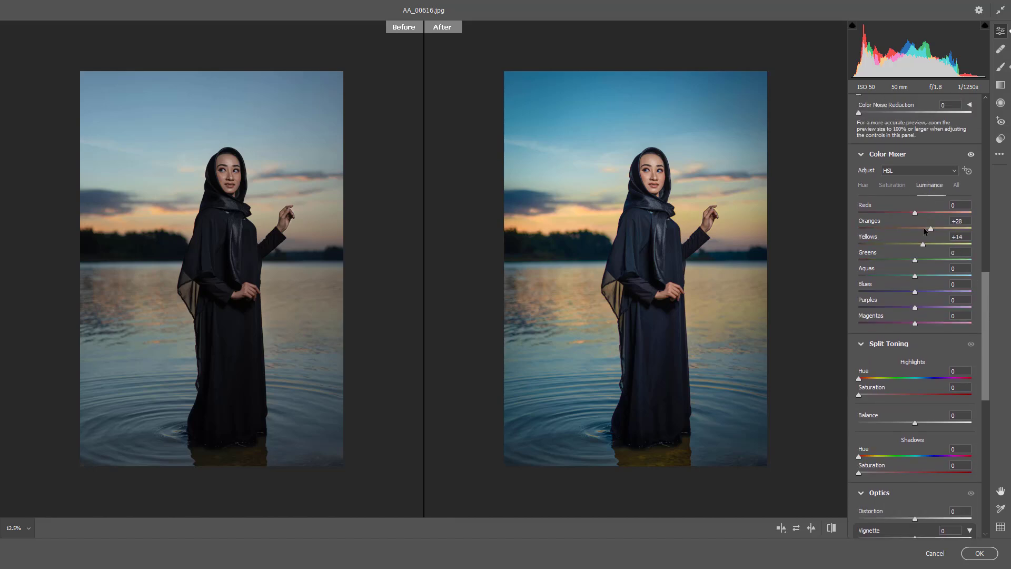
pyautogui.click(937, 228)
pyautogui.scroll(10, 911, 260)
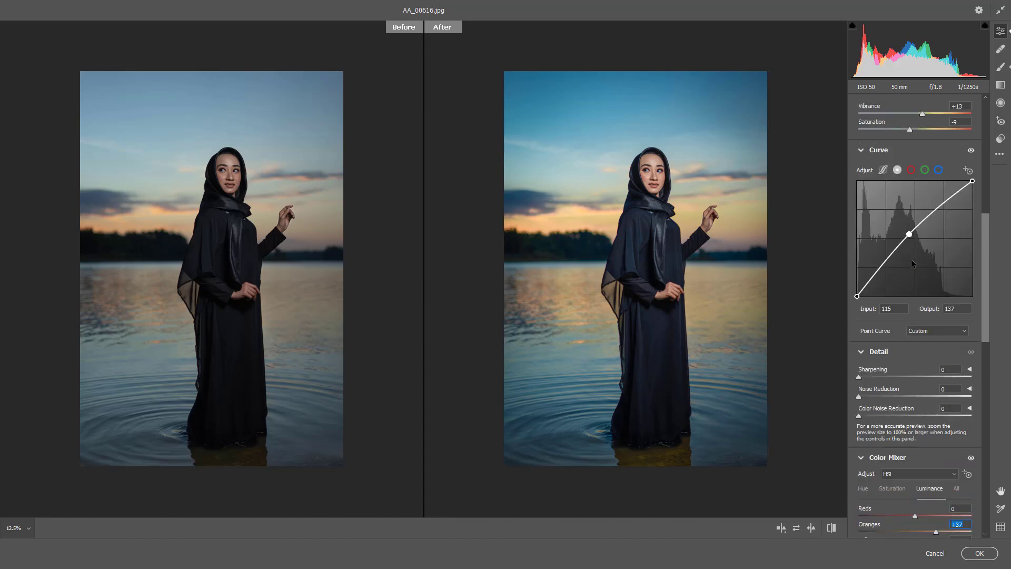
pyautogui.scroll(3, 894, 327)
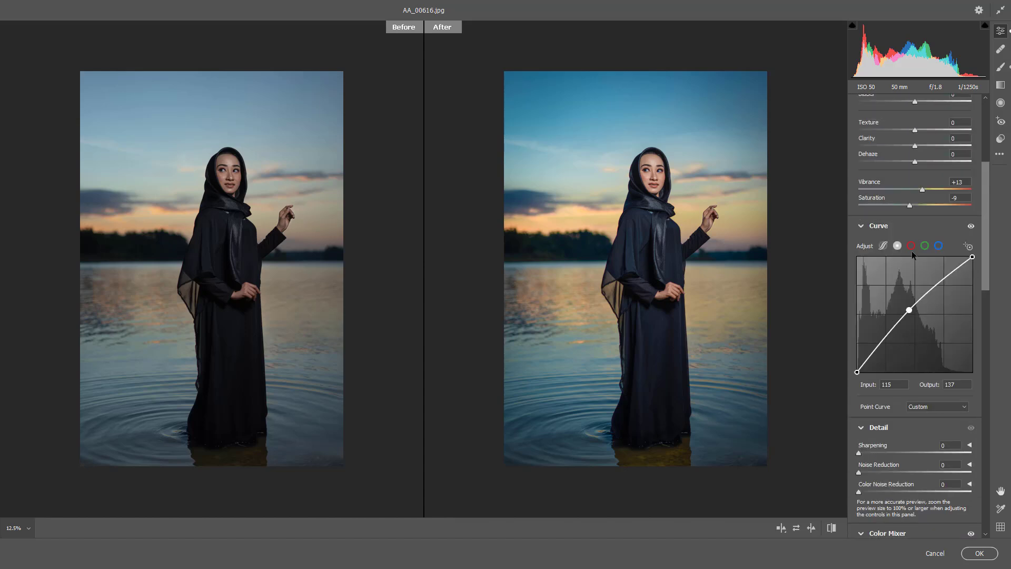
# Step: Shape the red channel's curve with a midpoint, a highlight point at input 189 and output 194, and a slightly lowered shadow point
pyautogui.click(911, 246)
pyautogui.click(915, 314)
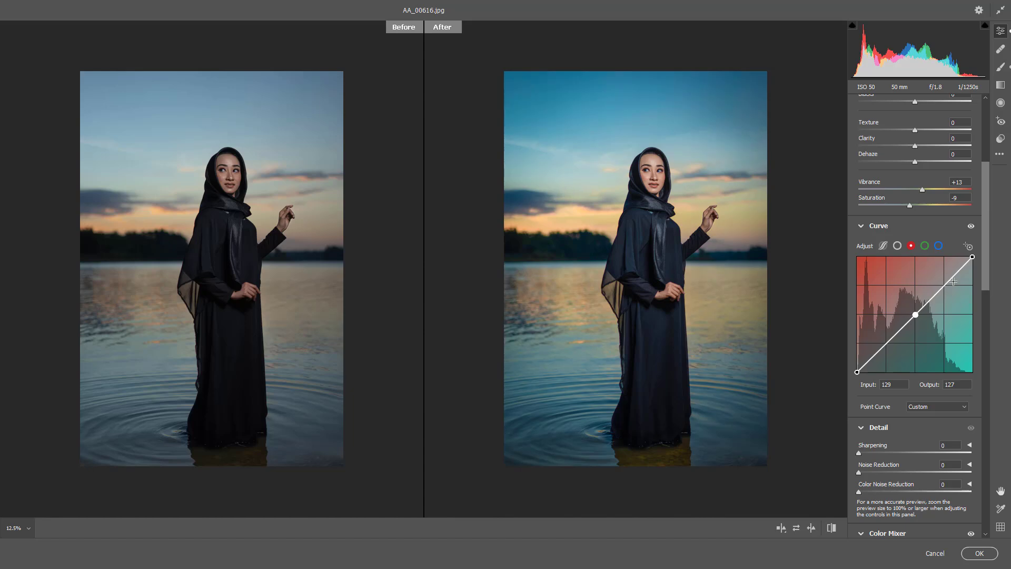
pyautogui.moveTo(947, 284); pyautogui.dragTo(942, 285)
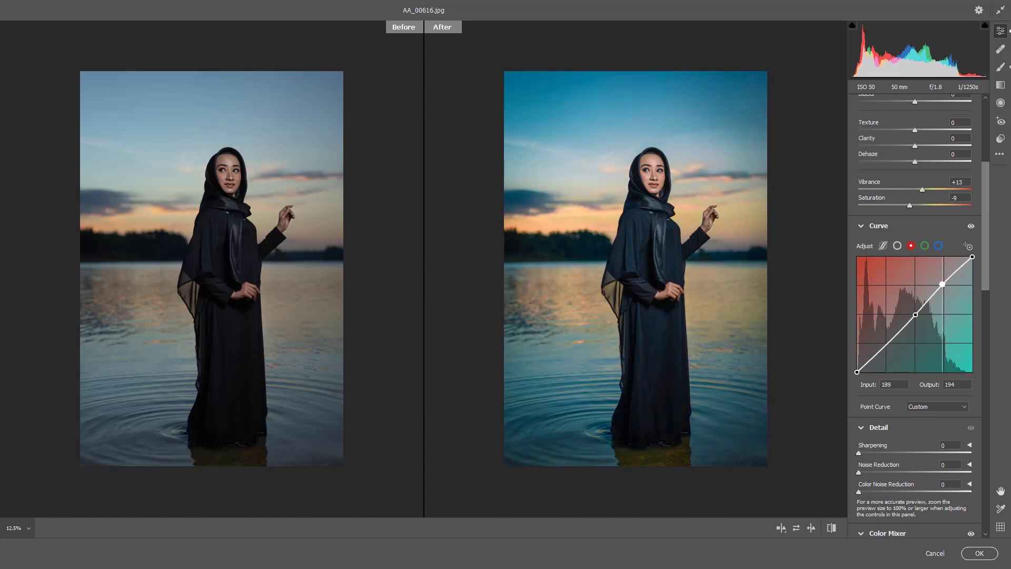
pyautogui.moveTo(884, 345); pyautogui.dragTo(883, 346)
# Step: Set the basic exposure to +0.05 and the tint to +8, and apply the Camera Raw edits to the layer
pyautogui.scroll(5, 899, 196)
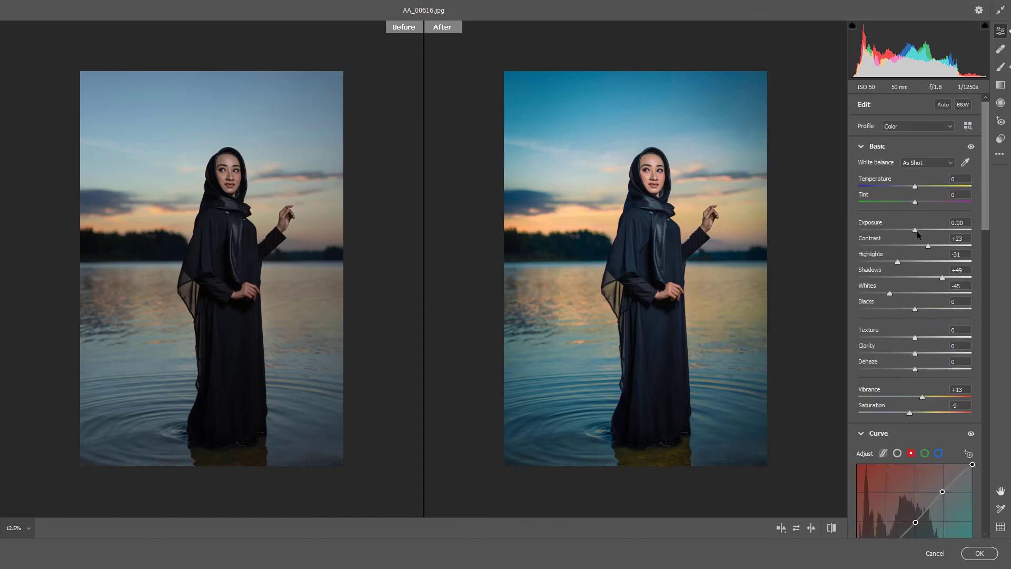
pyautogui.moveTo(915, 229); pyautogui.dragTo(915, 203)
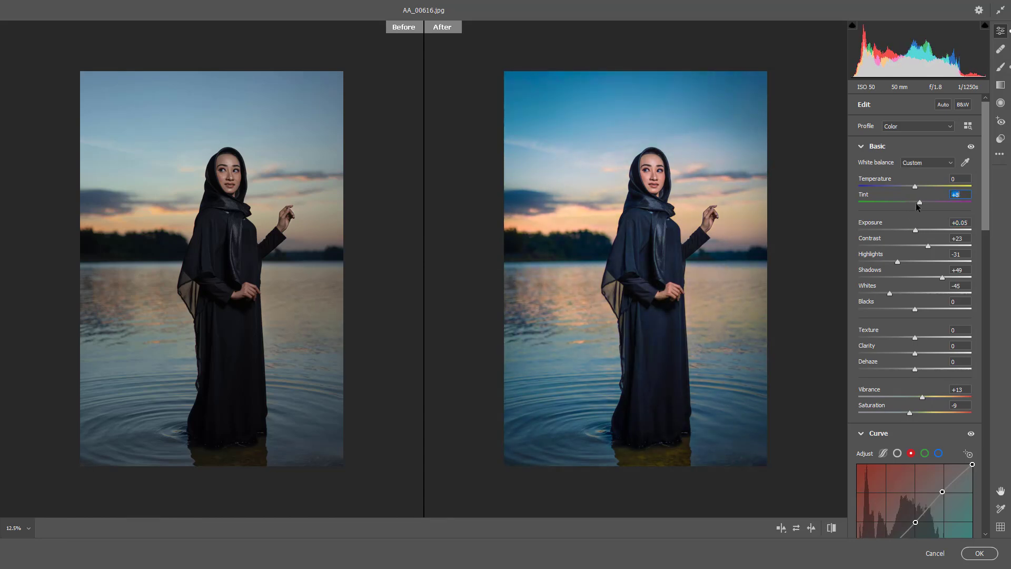
pyautogui.click(978, 553)
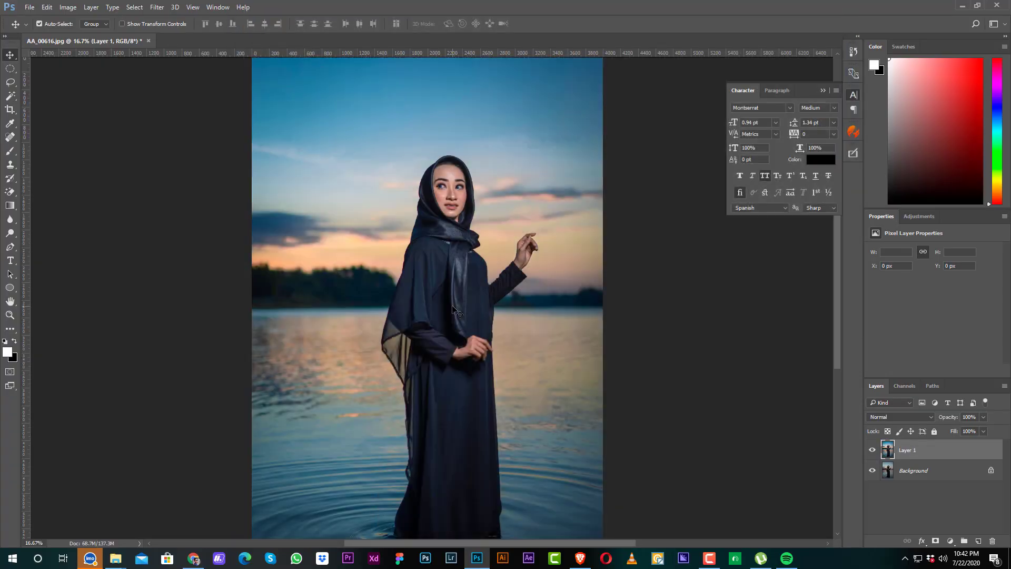
# Step: Enlarge the view on the woman's face and expand the document's history list to show all its states
pyautogui.hotkey('ctrl', '+')
pyautogui.moveTo(472, 289); pyautogui.dragTo(476, 371)
pyautogui.click(485, 251)
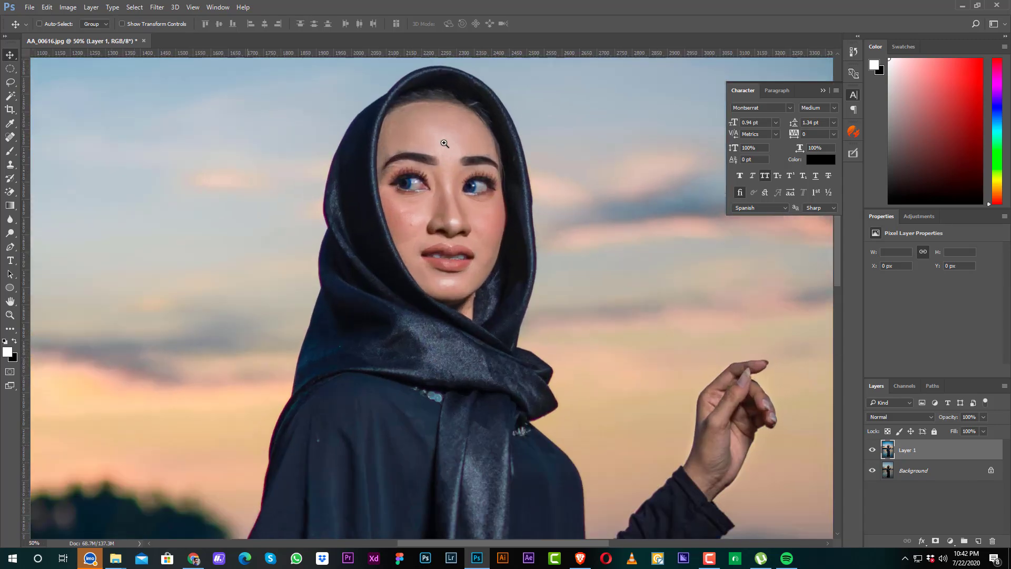
pyautogui.click(444, 143)
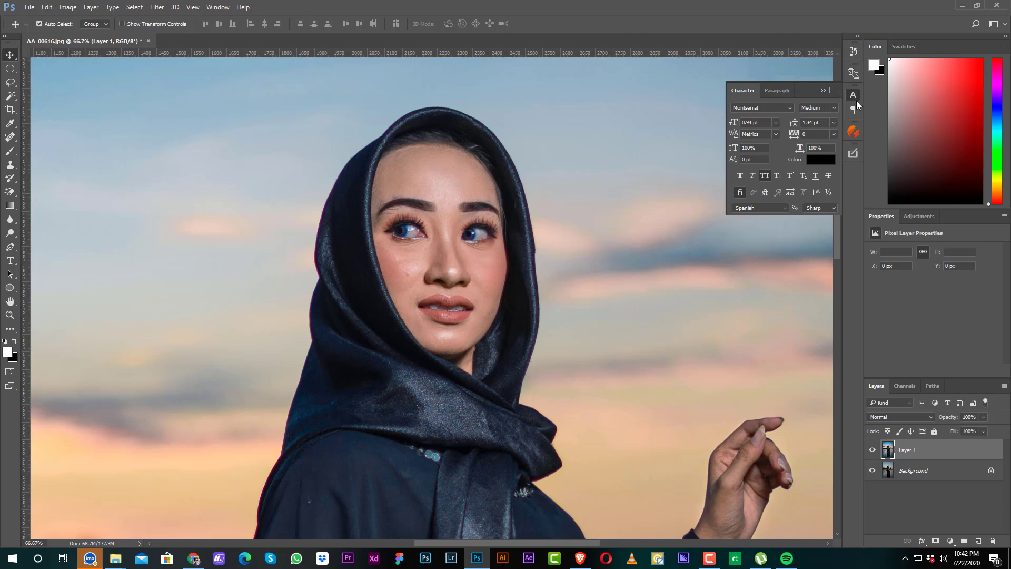
pyautogui.click(853, 52)
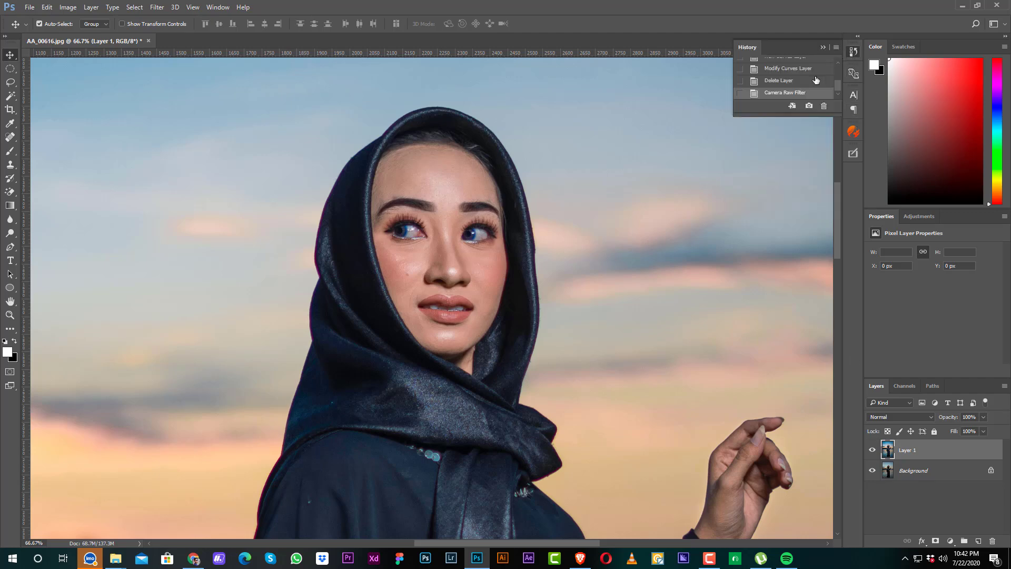
pyautogui.moveTo(817, 115); pyautogui.dragTo(817, 193)
pyautogui.click(853, 96)
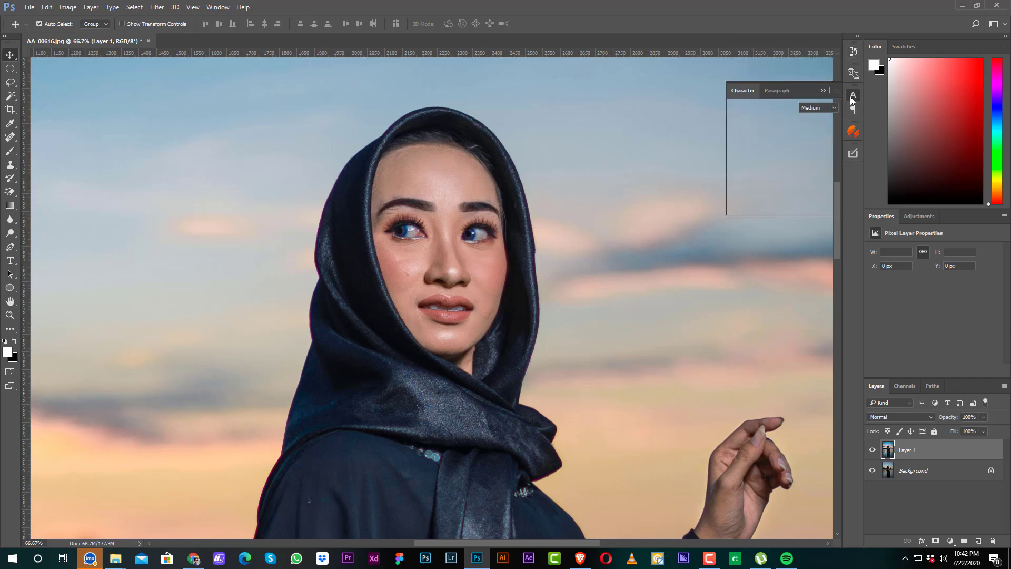
pyautogui.click(853, 52)
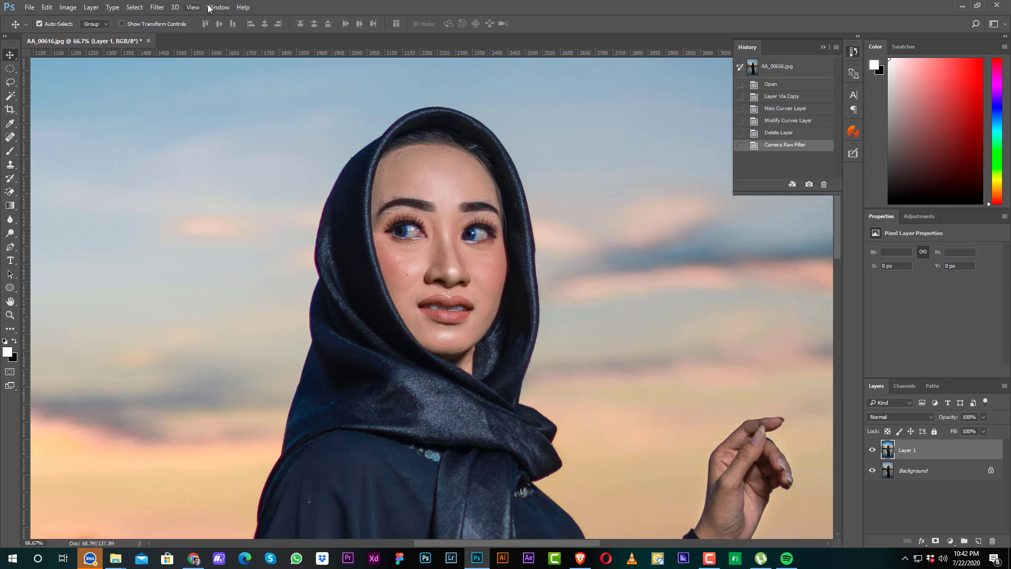
# Step: Display the adjustments and the actions list, and look through the default actions
pyautogui.click(217, 7)
pyautogui.click(226, 85)
pyautogui.click(217, 7)
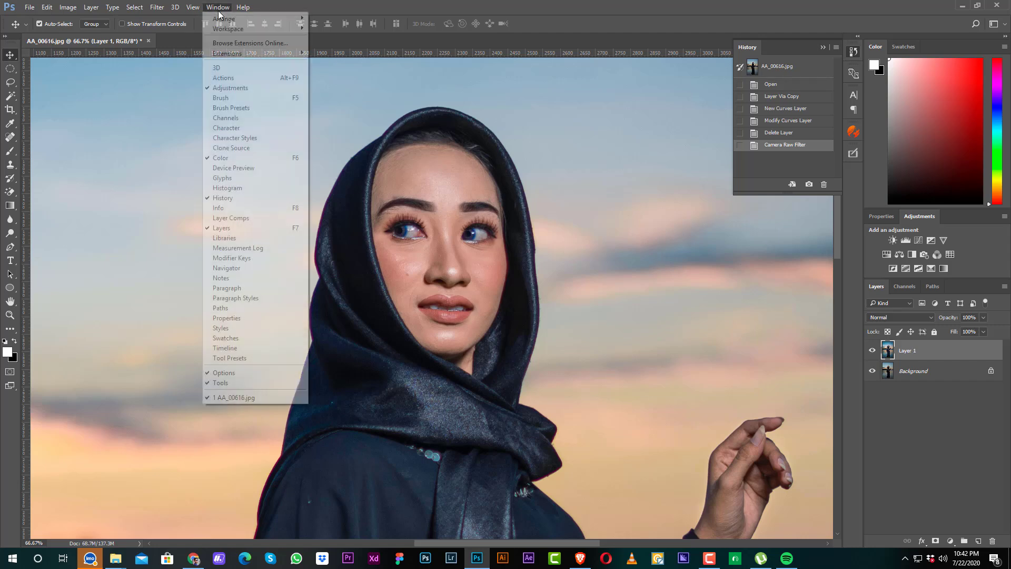
pyautogui.click(232, 77)
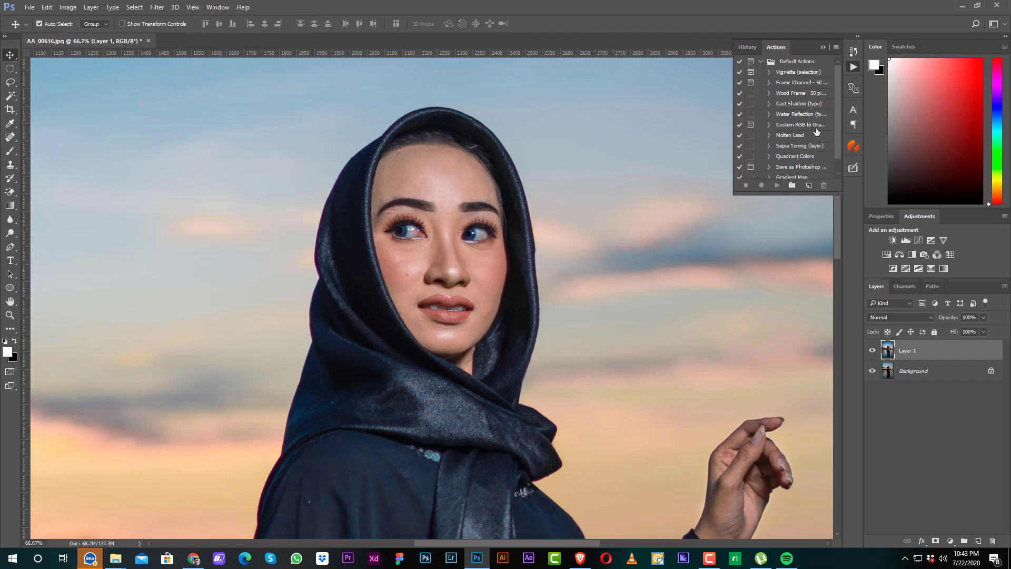
pyautogui.scroll(-1, 815, 131)
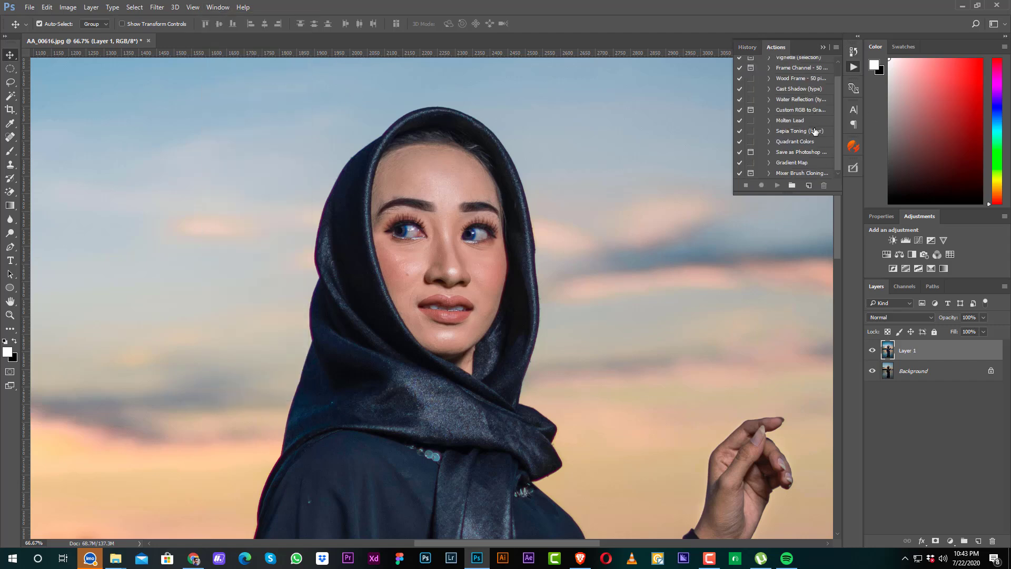
pyautogui.scroll(1, 814, 135)
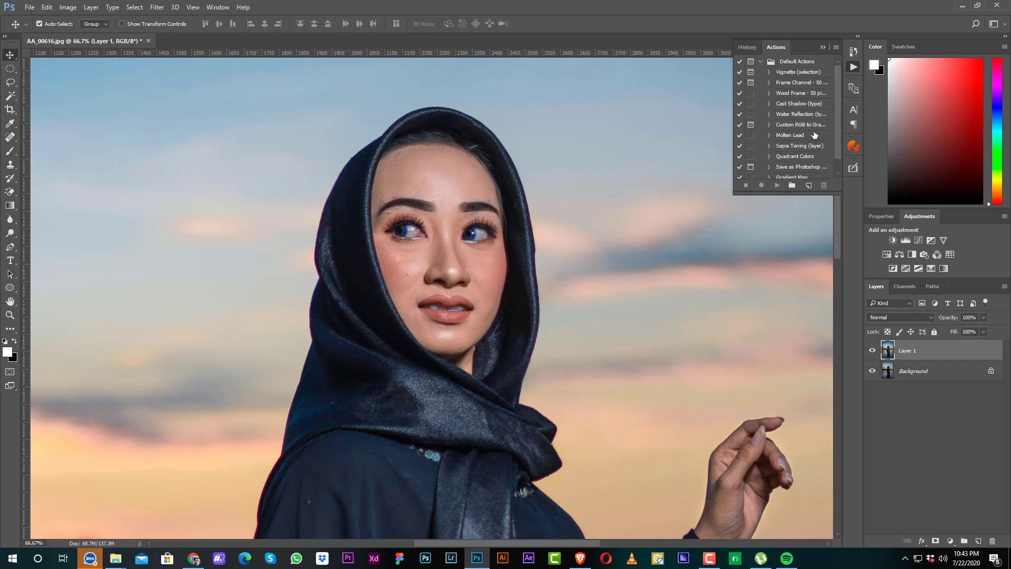
pyautogui.scroll(-1, 822, 138)
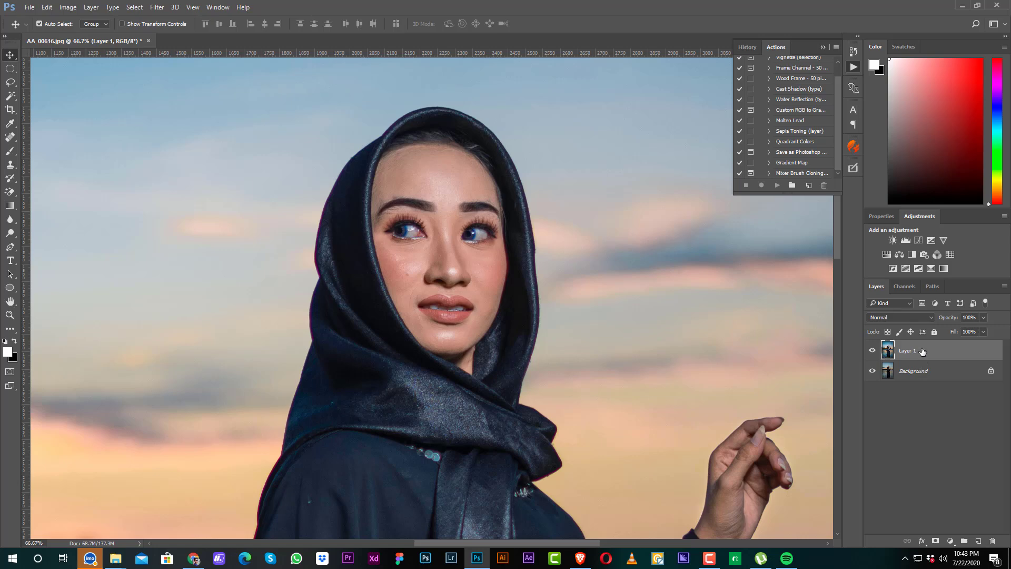
# Step: Duplicate Layer 1 and start the SkinFiner filter on the copy
pyautogui.hotkey('ctrl', 'j')
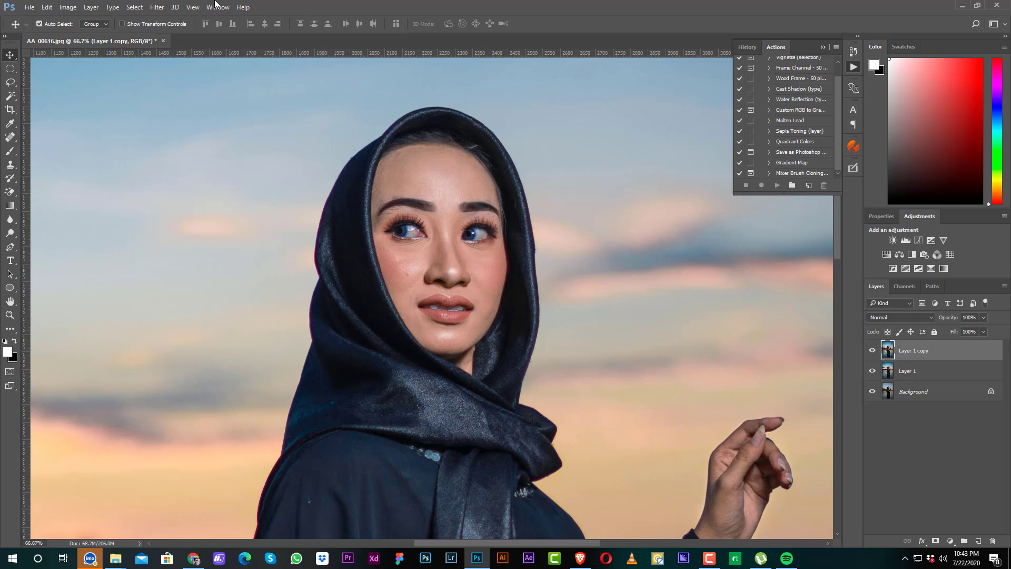
pyautogui.click(157, 7)
pyautogui.moveTo(221, 248)
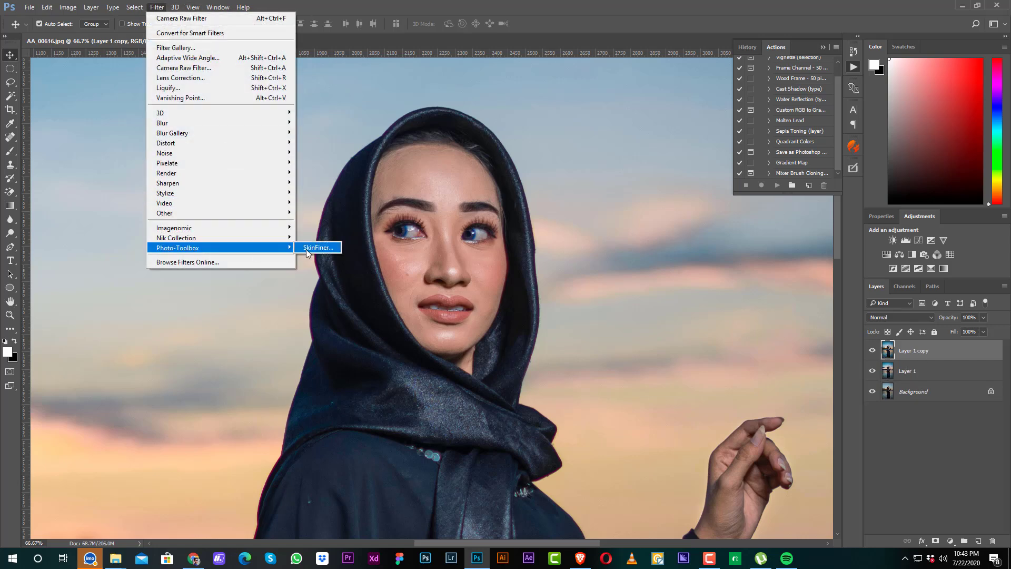
pyautogui.click(314, 248)
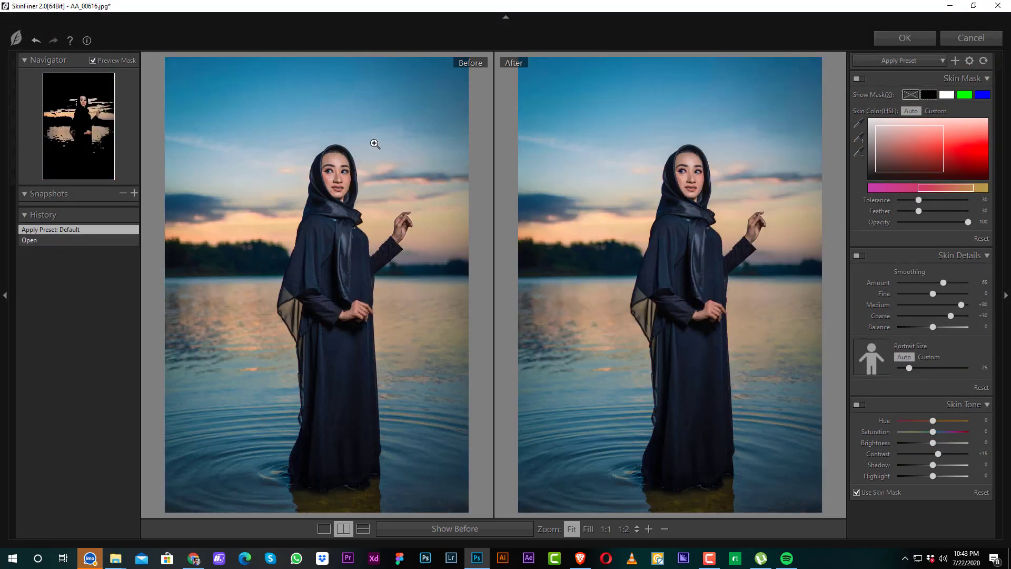
# Step: Set the skin smoothing amount to 78 and its fine detail to -42 while viewing the face at 1:1
pyautogui.click(684, 185)
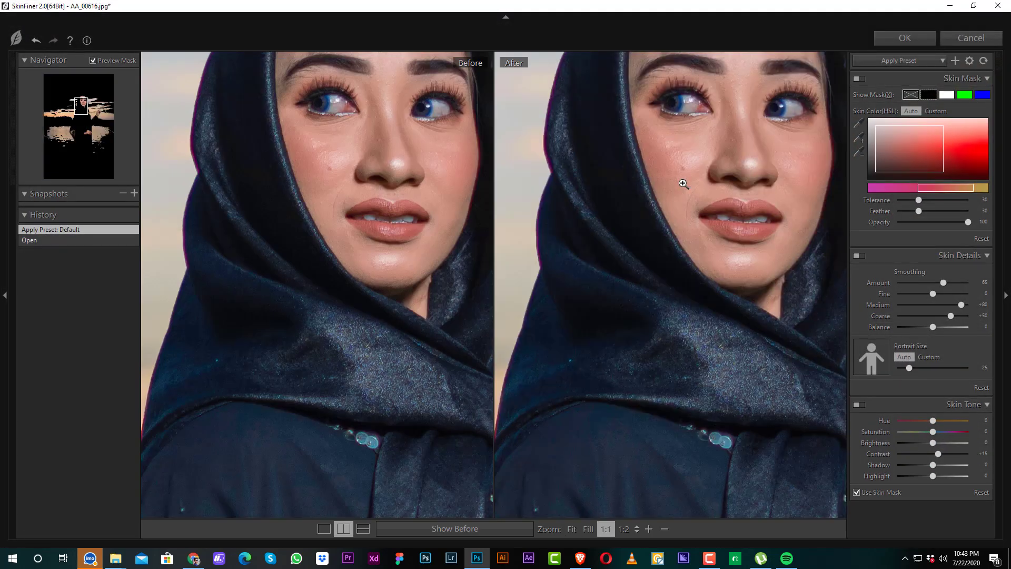
pyautogui.moveTo(729, 153); pyautogui.dragTo(707, 207)
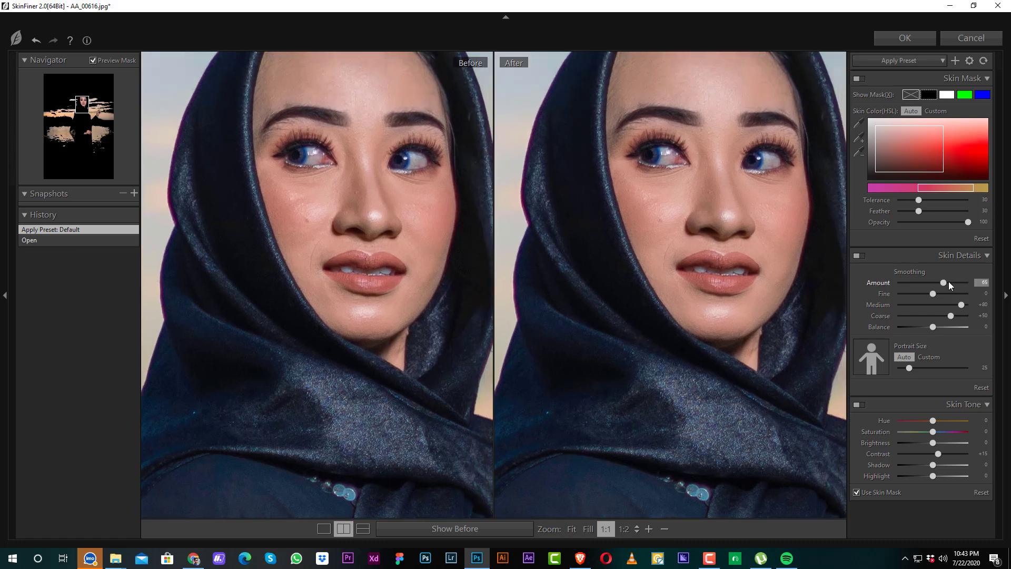
pyautogui.moveTo(953, 282); pyautogui.dragTo(917, 294)
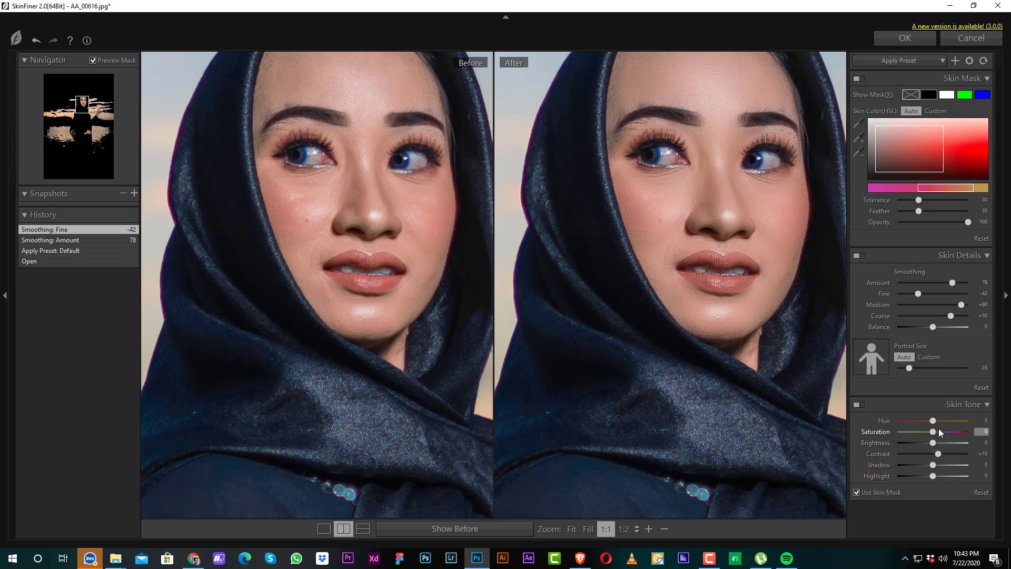
# Step: Set the skin tone's saturation to +15, brightness +25, contrast +25, shadow +7, highlight -15 and hue +15
pyautogui.moveTo(939, 431); pyautogui.dragTo(937, 462)
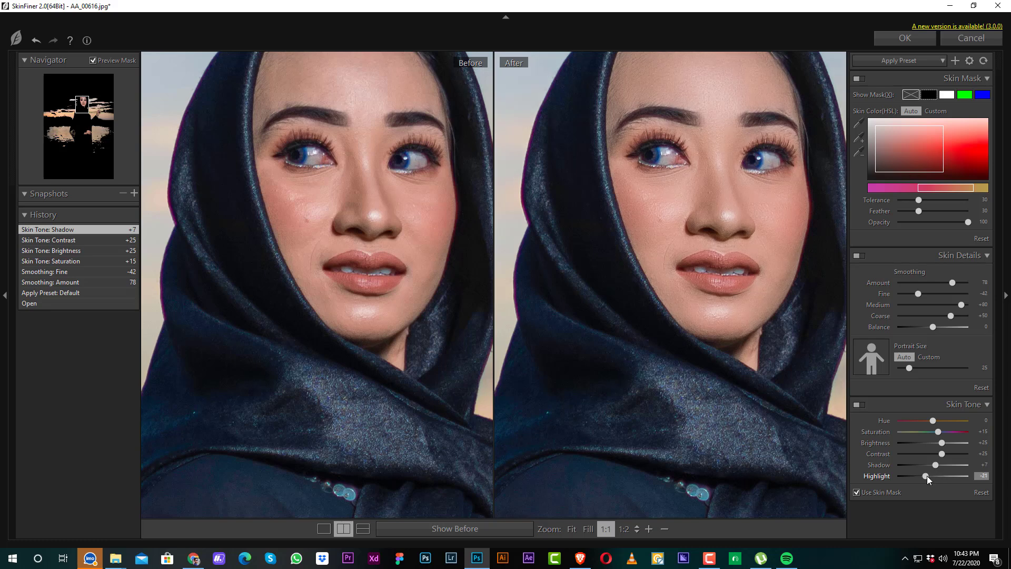
pyautogui.moveTo(928, 475); pyautogui.dragTo(929, 476)
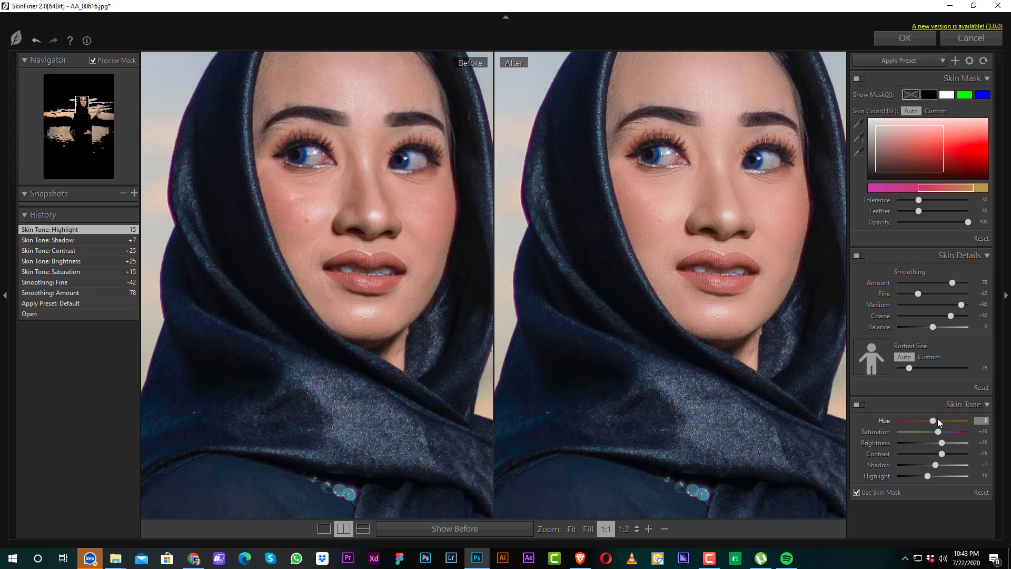
pyautogui.moveTo(939, 421); pyautogui.dragTo(939, 421)
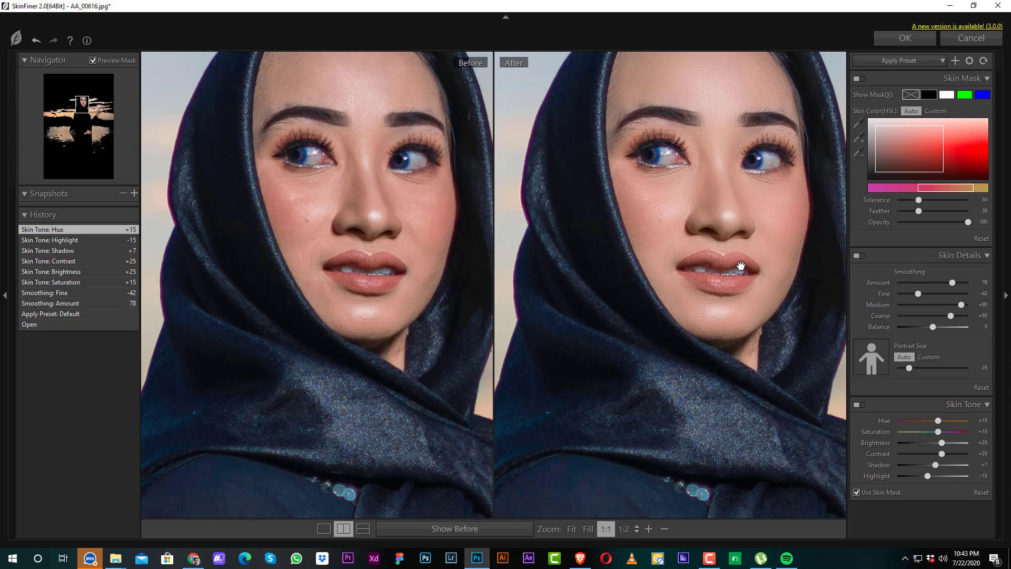
# Step: Compare the face and hands before and after smoothing, and apply the SkinFiner result to the layer copy
pyautogui.scroll(-1, 741, 265)
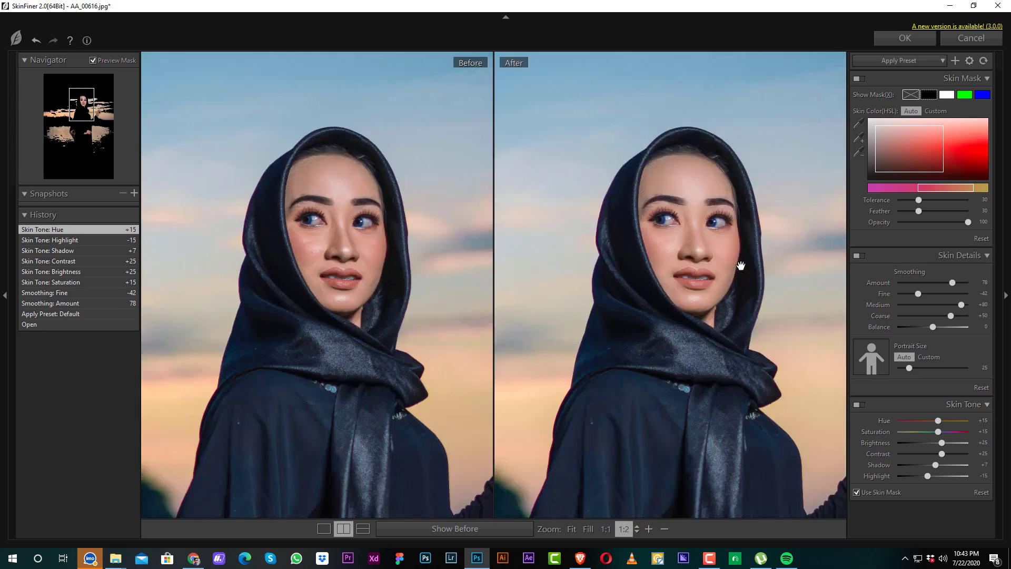
pyautogui.scroll(-1, 740, 264)
pyautogui.moveTo(702, 421); pyautogui.dragTo(613, 368)
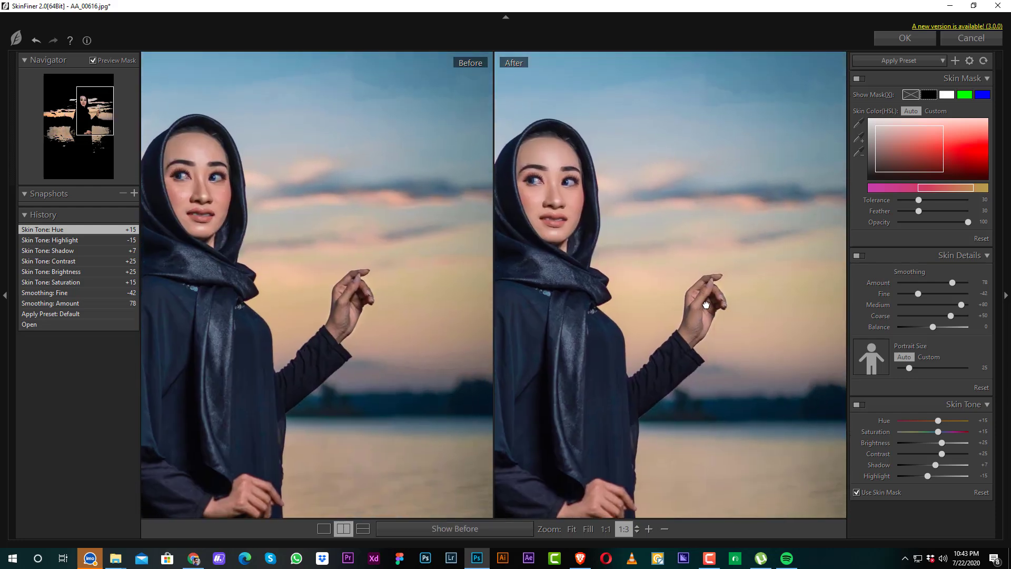
pyautogui.moveTo(706, 305); pyautogui.dragTo(718, 290)
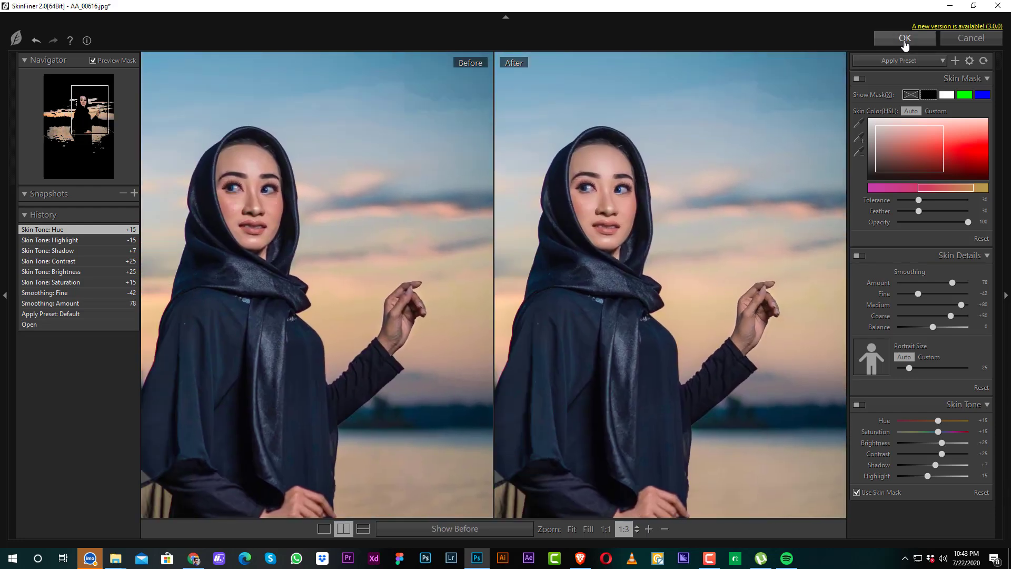
pyautogui.click(904, 40)
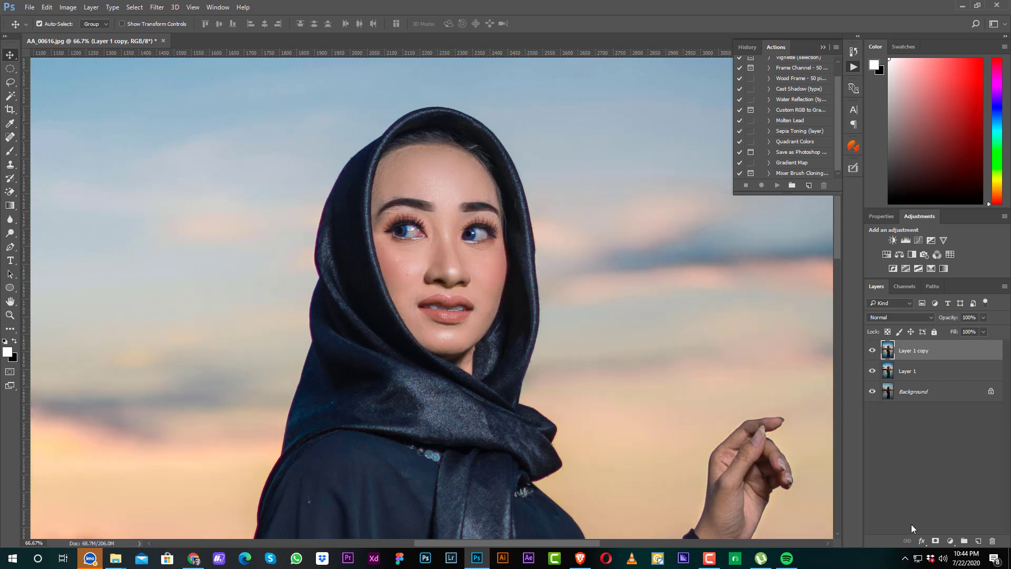
# Step: Add a Curves adjustment layer with the RGB midtones raised, and invert its mask to black
pyautogui.click(950, 541)
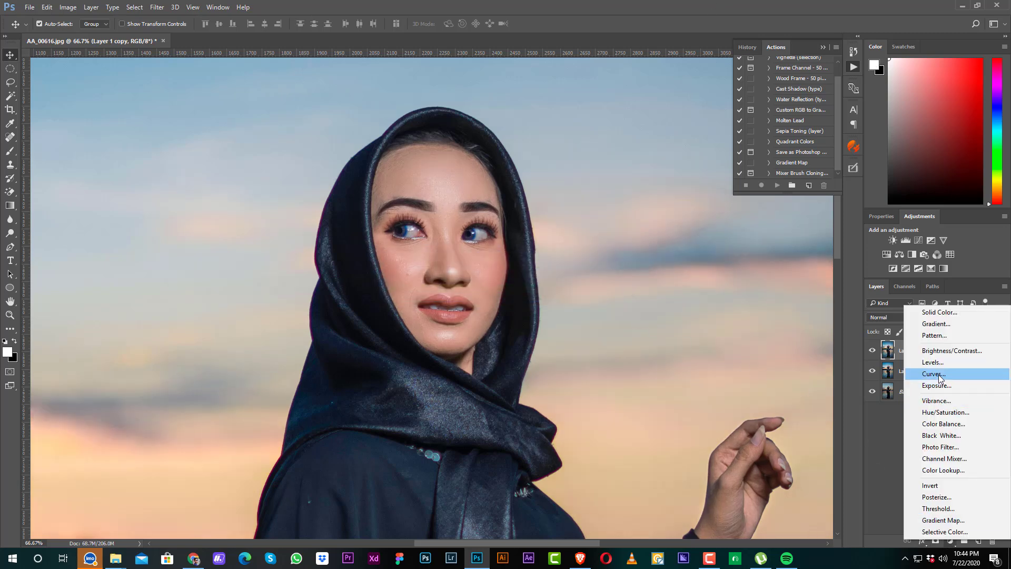
pyautogui.click(940, 374)
pyautogui.moveTo(939, 320); pyautogui.dragTo(936, 314)
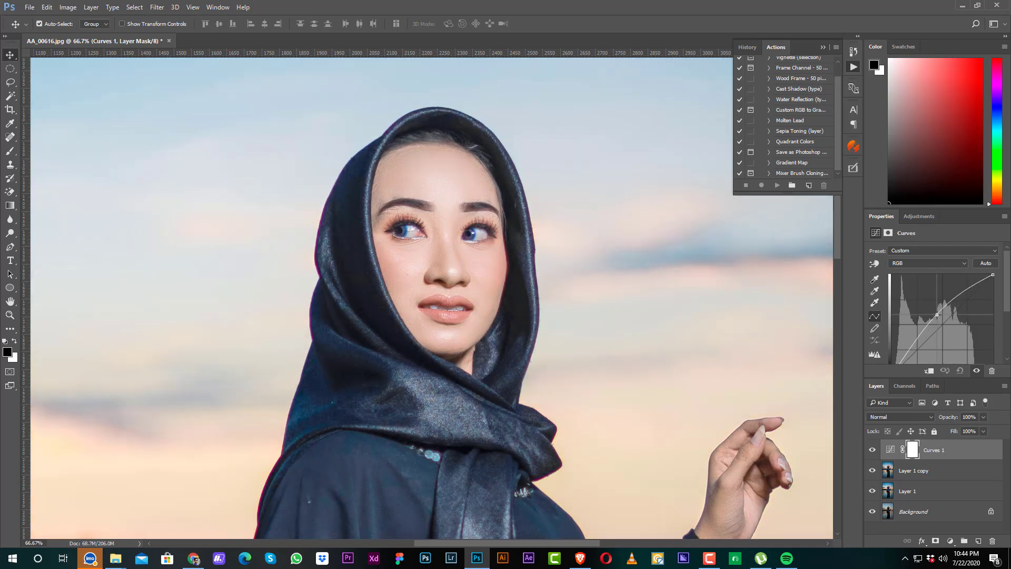
pyautogui.moveTo(587, 397); pyautogui.dragTo(583, 252)
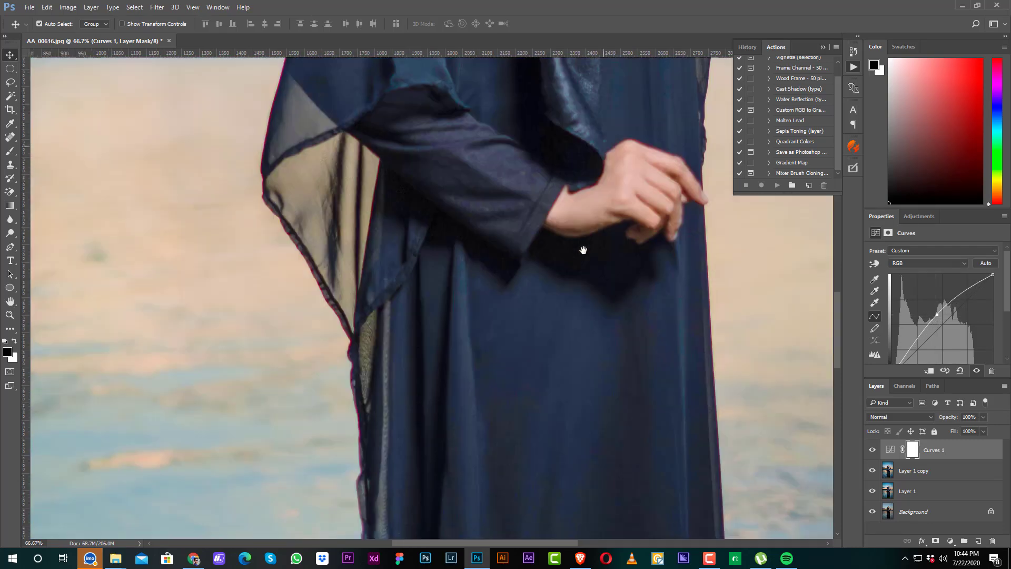
pyautogui.click(911, 450)
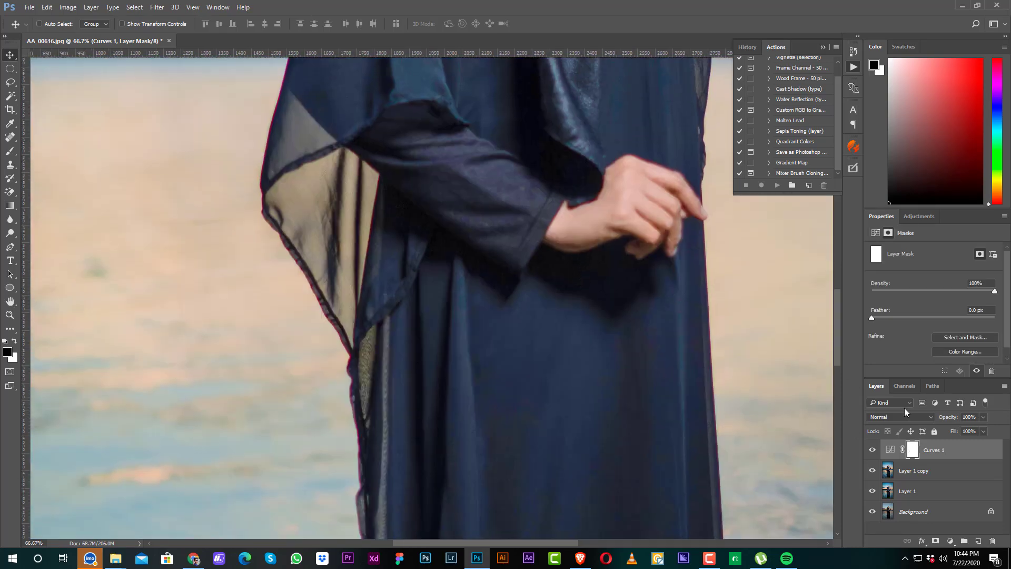
pyautogui.hotkey('ctrl', 'i')
# Step: Paint white over both of the woman's hands on the curves mask with a soft brush, and set the curves layer's opacity to 61%
pyautogui.press('b')
pyautogui.moveTo(593, 235); pyautogui.dragTo(458, 366)
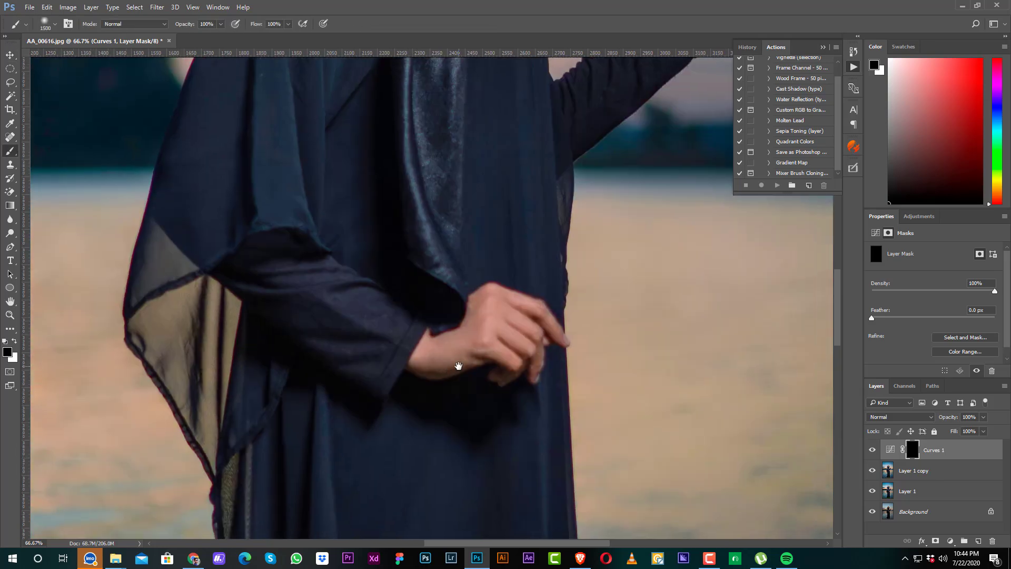
pyautogui.press('[')
pyautogui.press('[')
pyautogui.press('[')
pyautogui.press('[')
pyautogui.press('[')
pyautogui.press('[')
pyautogui.press('[')
pyautogui.press('[')
pyautogui.press('[')
pyautogui.press('[')
pyautogui.press('[')
pyautogui.press('[')
pyautogui.press('[')
pyautogui.press('[')
pyautogui.press('[')
pyautogui.press('[')
pyautogui.press(']')
pyautogui.press(']')
pyautogui.click(15, 341)
pyautogui.moveTo(409, 340)
pyautogui.mouseDown()
pyautogui.moveTo(442, 352)
pyautogui.moveTo(518, 311)
pyautogui.moveTo(541, 340)
pyautogui.moveTo(513, 361)
pyautogui.mouseUp()
pyautogui.press('space')
pyautogui.moveTo(554, 195); pyautogui.dragTo(368, 476)
pyautogui.moveTo(485, 262)
pyautogui.mouseDown()
pyautogui.moveTo(503, 206)
pyautogui.moveTo(532, 177)
pyautogui.moveTo(546, 213)
pyautogui.moveTo(495, 272)
pyautogui.mouseUp()
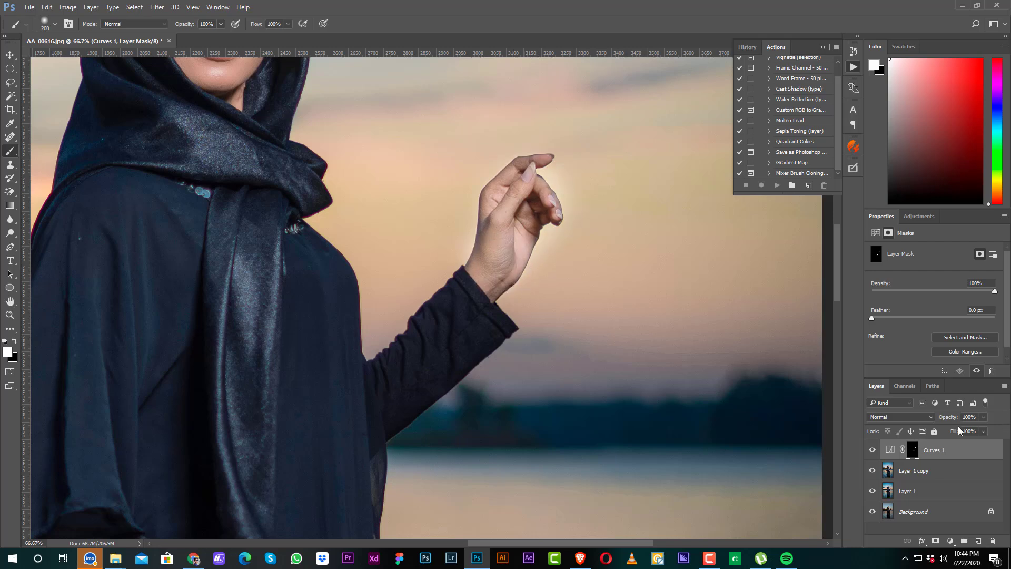
pyautogui.moveTo(952, 419); pyautogui.dragTo(931, 420)
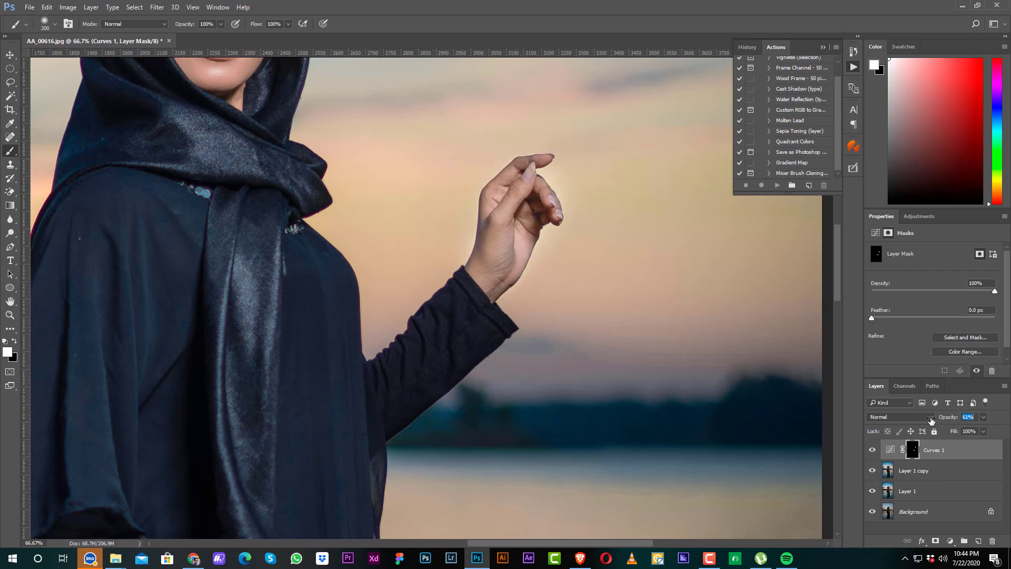
# Step: Add a Levels adjustment layer above the curves layer, with the RGB black input at 2 and the white input at 243
pyautogui.hotkey('ctrl', '-')
pyautogui.hotkey('ctrl', '-')
pyautogui.hotkey('ctrl', '-')
pyautogui.hotkey('ctrl', '-')
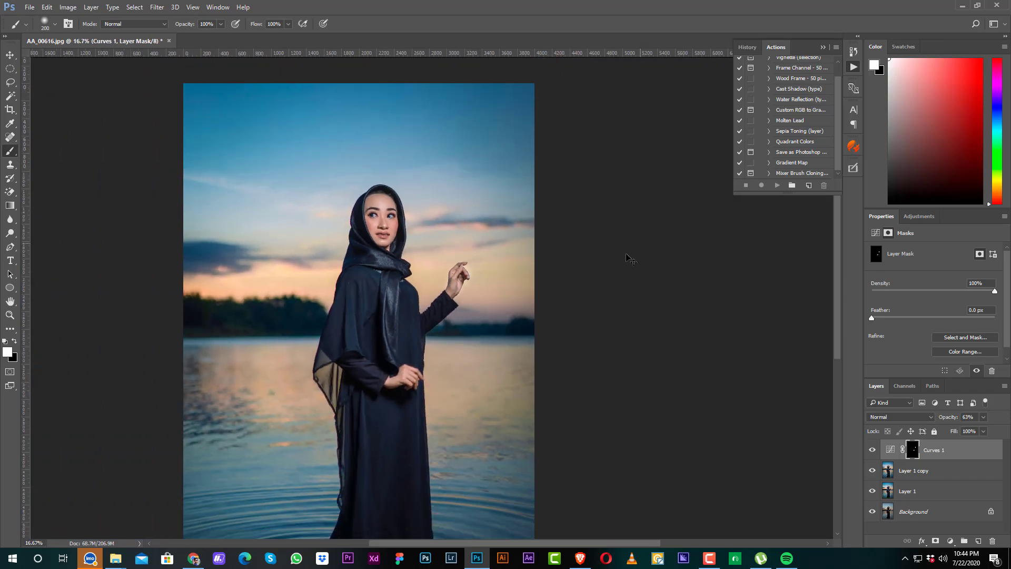
pyautogui.press('v')
pyautogui.click(631, 286)
pyautogui.hotkey('ctrl', '-')
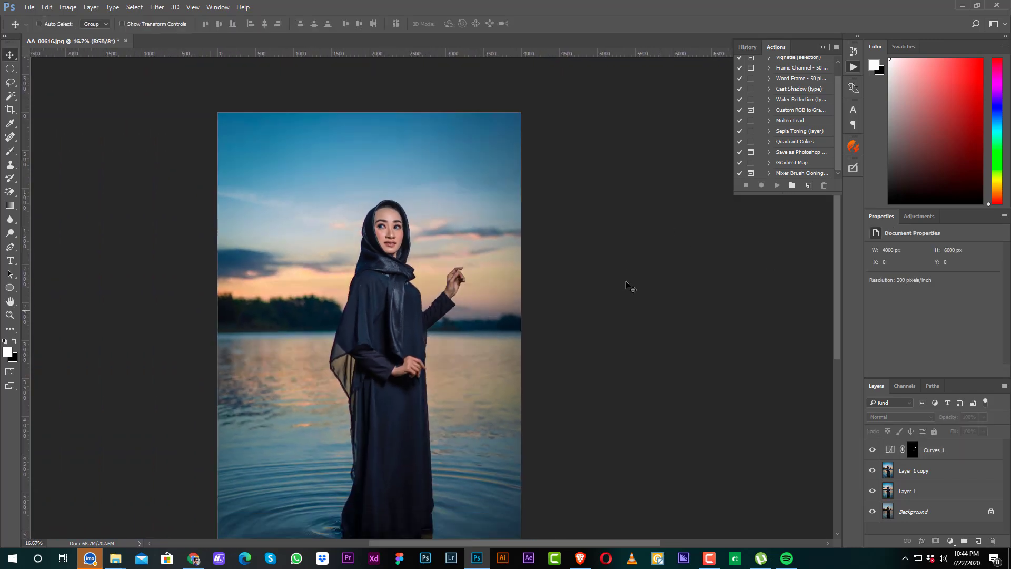
pyautogui.hotkey('ctrl', '+')
pyautogui.click(954, 450)
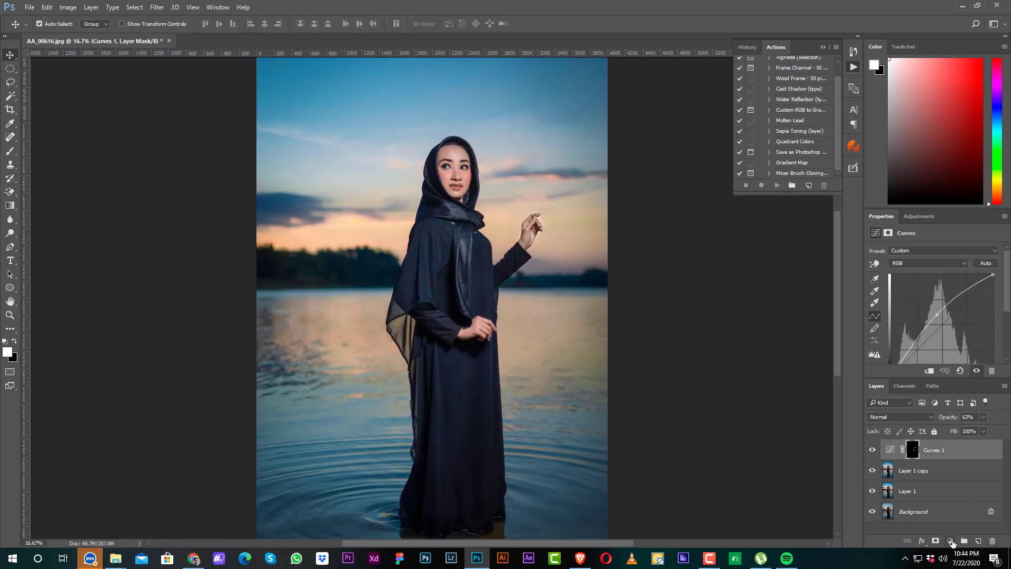
pyautogui.click(951, 541)
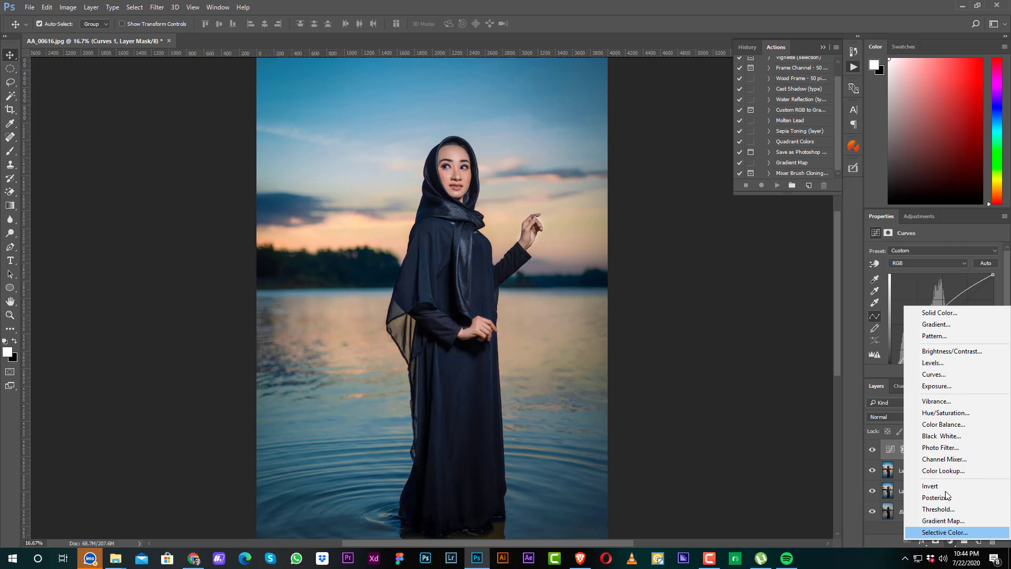
pyautogui.click(932, 362)
pyautogui.moveTo(884, 325); pyautogui.dragTo(884, 325)
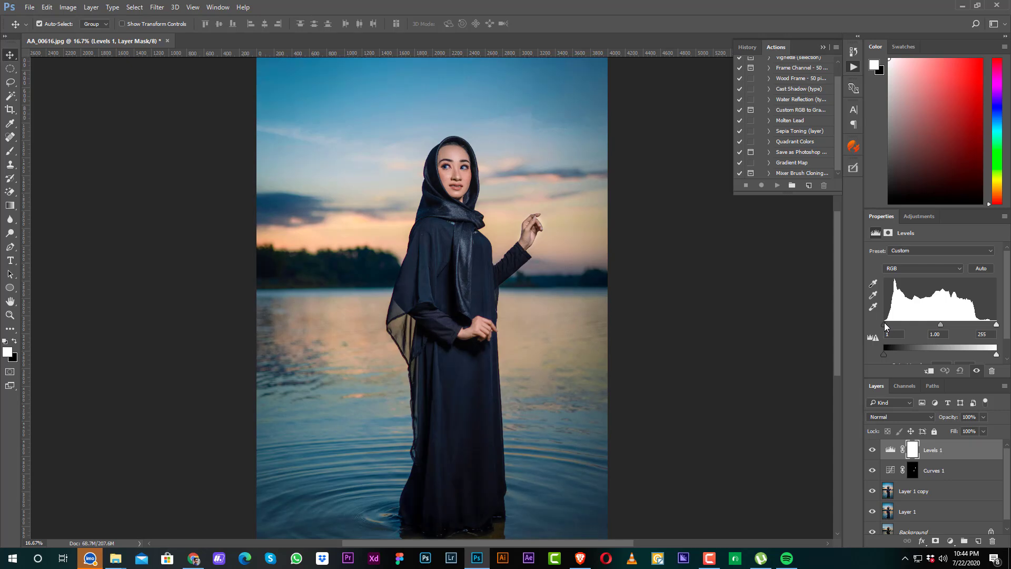
pyautogui.moveTo(996, 324); pyautogui.dragTo(989, 325)
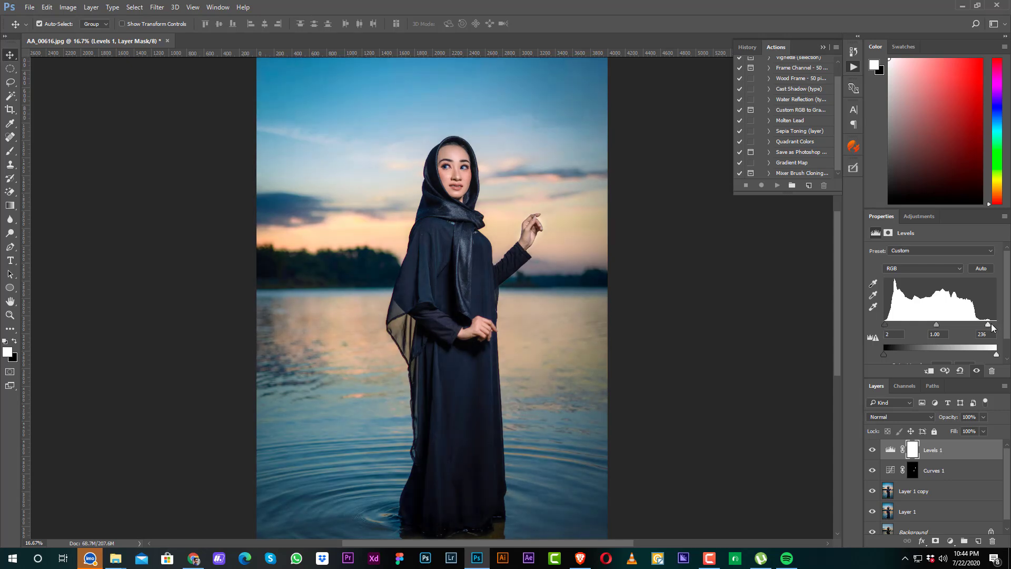
pyautogui.hotkey('ctrl', '-')
pyautogui.hotkey('ctrl', '+')
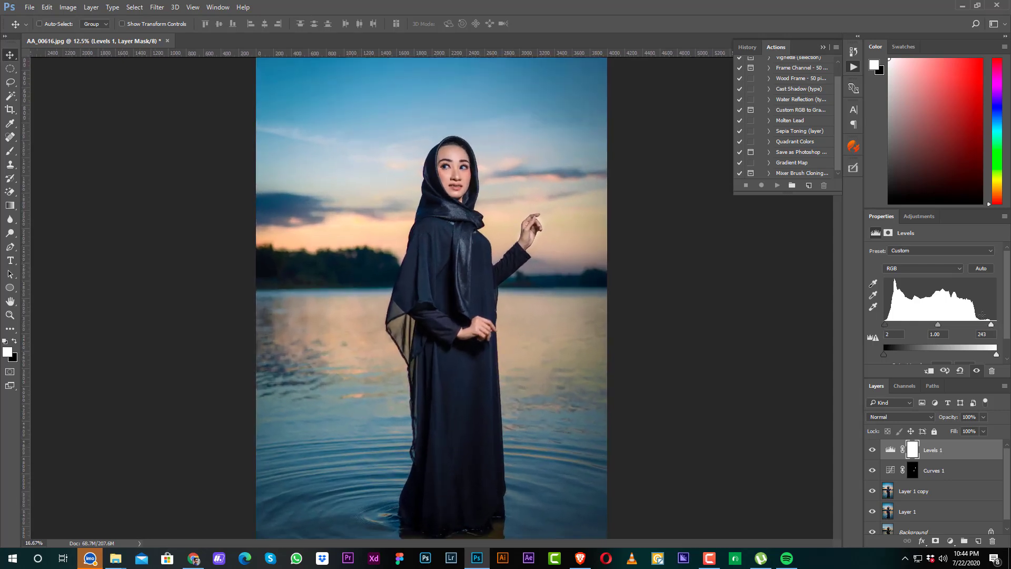
pyautogui.moveTo(575, 341); pyautogui.dragTo(569, 306)
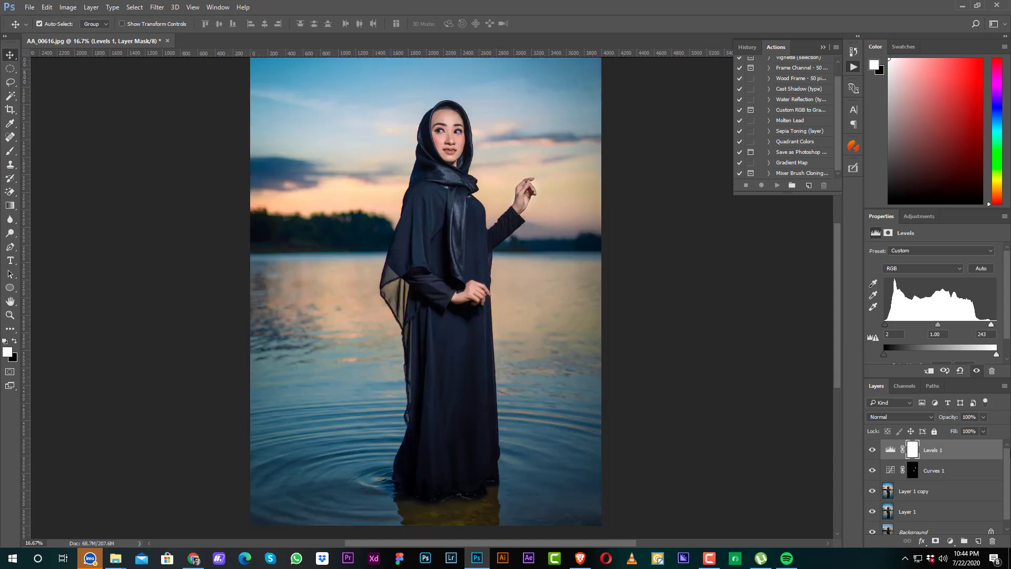
# Step: Add a Color Balance adjustment layer with the midtones set to +5 toward red and -12 toward yellow
pyautogui.click(951, 540)
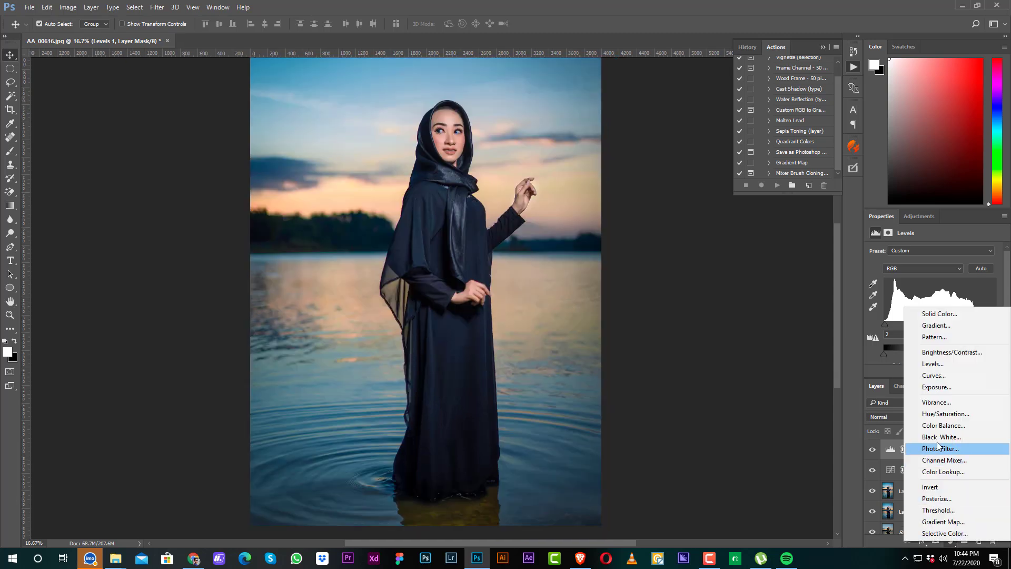
pyautogui.click(942, 425)
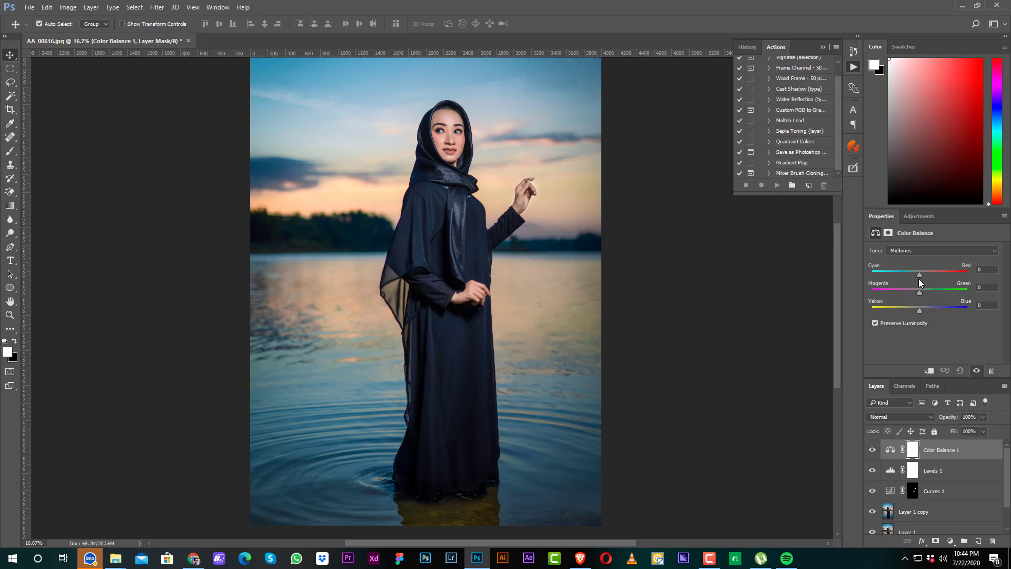
pyautogui.moveTo(919, 275); pyautogui.dragTo(923, 273)
pyautogui.hotkey('ctrl', 'z')
pyautogui.click(921, 273)
pyautogui.moveTo(914, 311); pyautogui.dragTo(910, 312)
pyautogui.hotkey('ctrl', '-')
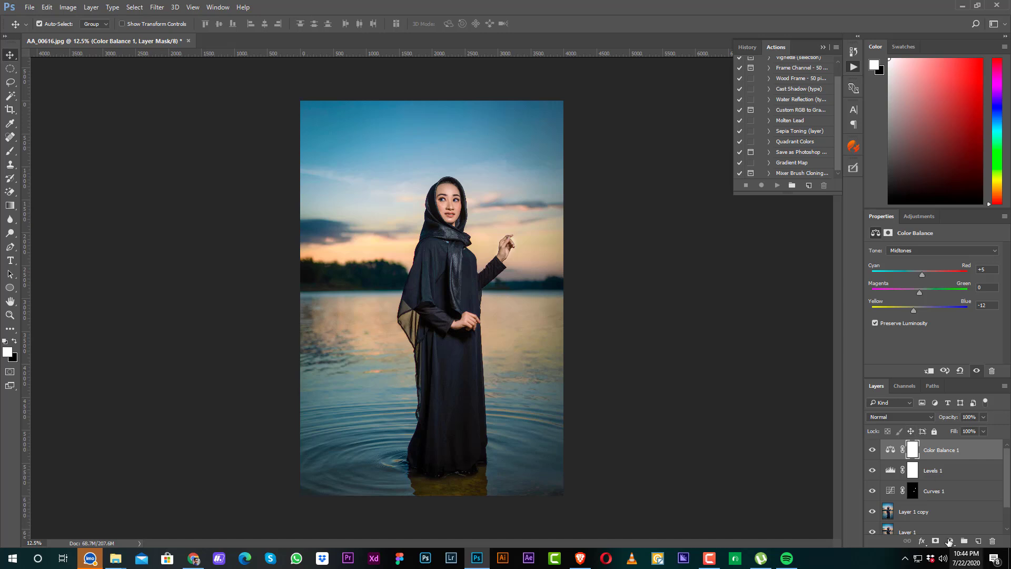
# Step: Add a Selective Color adjustment layer and set its Yellows to cyan +39, magenta +45, yellow -22 and black -53
pyautogui.click(951, 541)
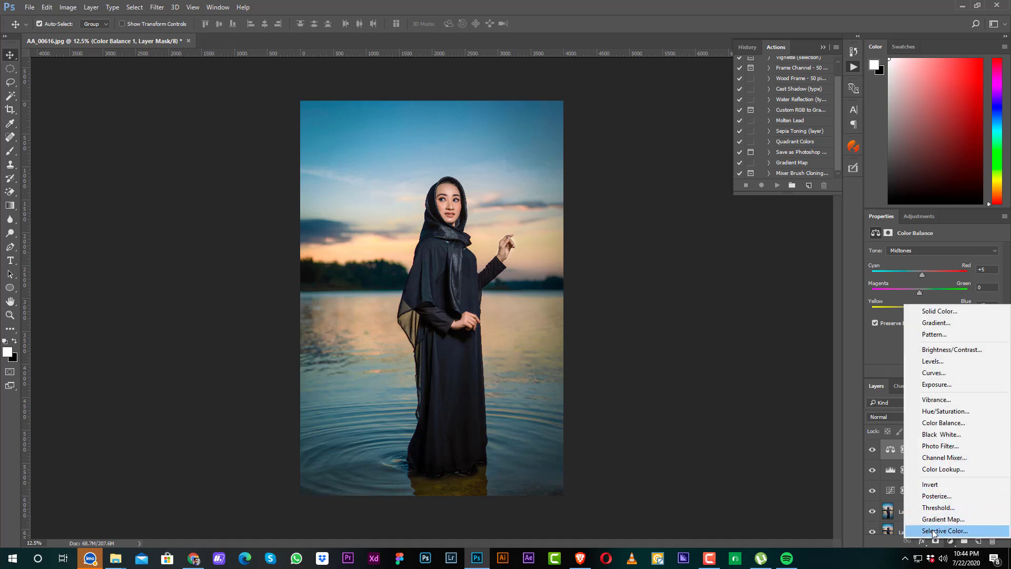
pyautogui.click(945, 531)
pyautogui.click(924, 263)
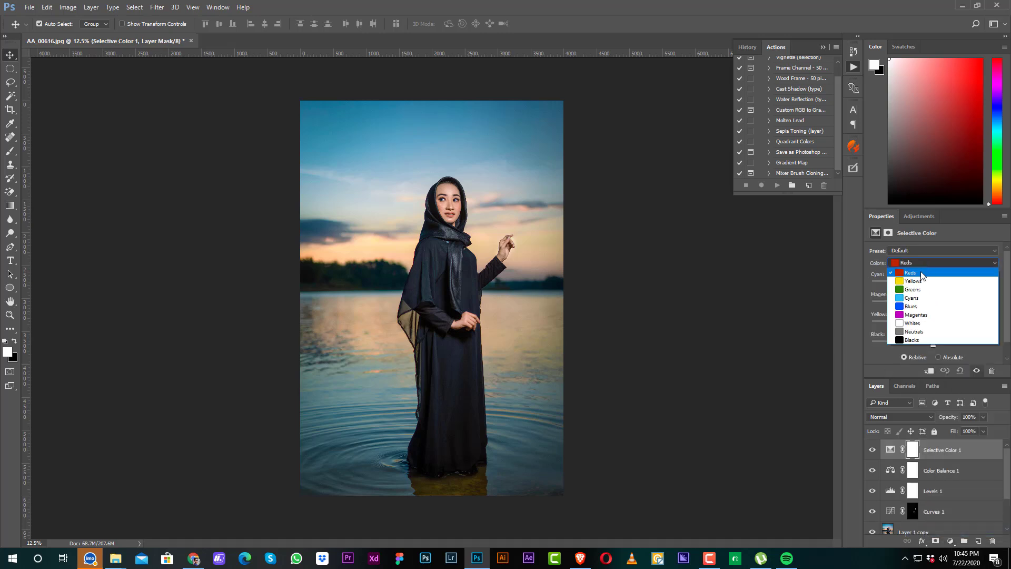
pyautogui.click(918, 281)
pyautogui.moveTo(927, 285); pyautogui.dragTo(904, 305)
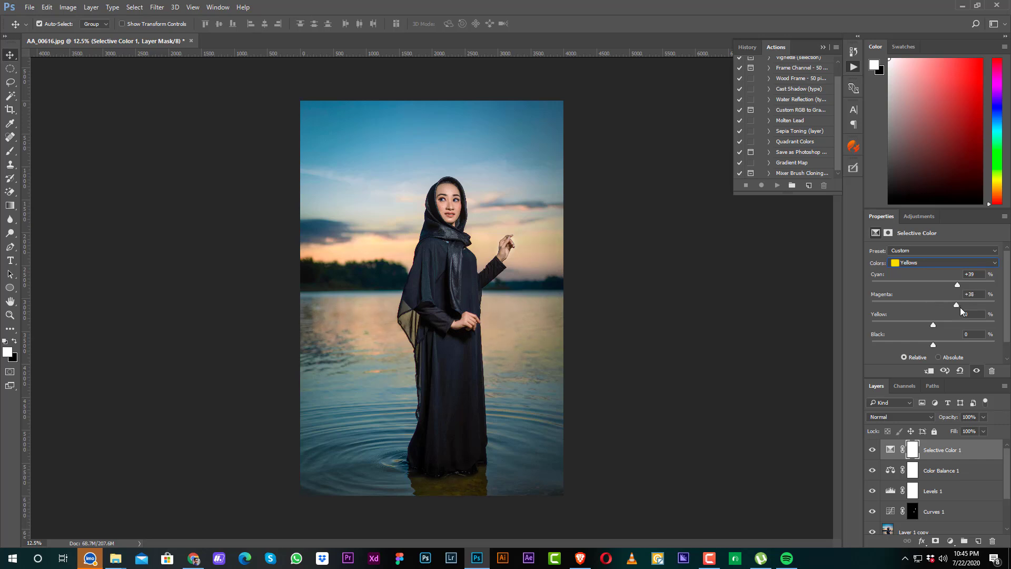
pyautogui.moveTo(904, 323); pyautogui.dragTo(894, 344)
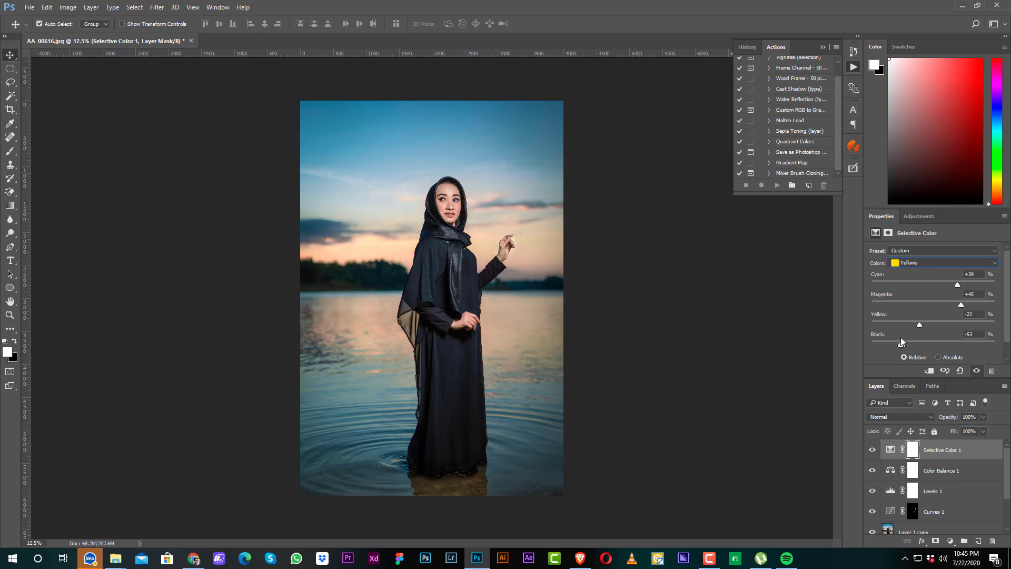
# Step: Try shifting cyan, magenta and yellow in the Selective Color Blacks, and reset the shifts to 0
pyautogui.click(931, 262)
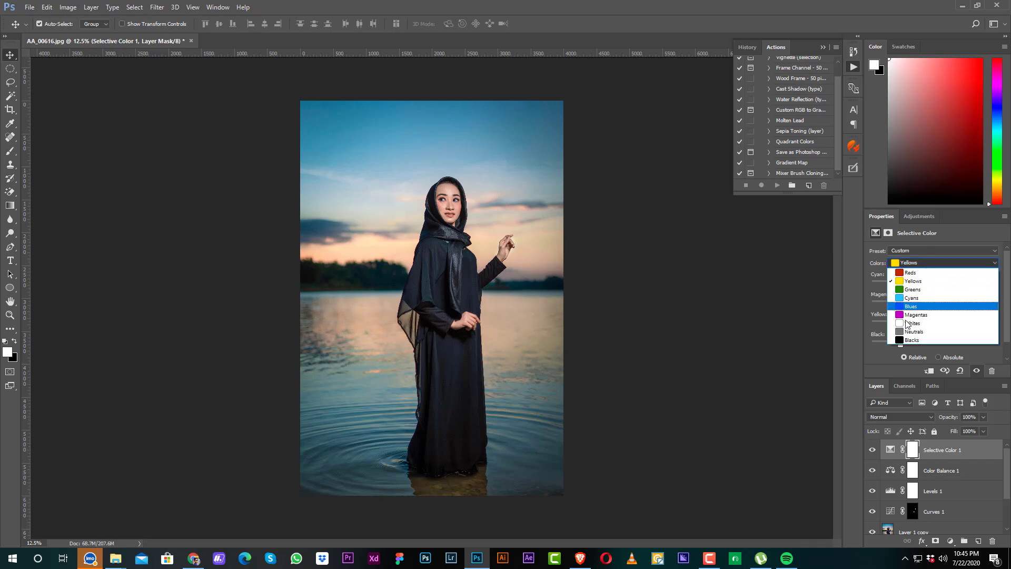
pyautogui.click(913, 340)
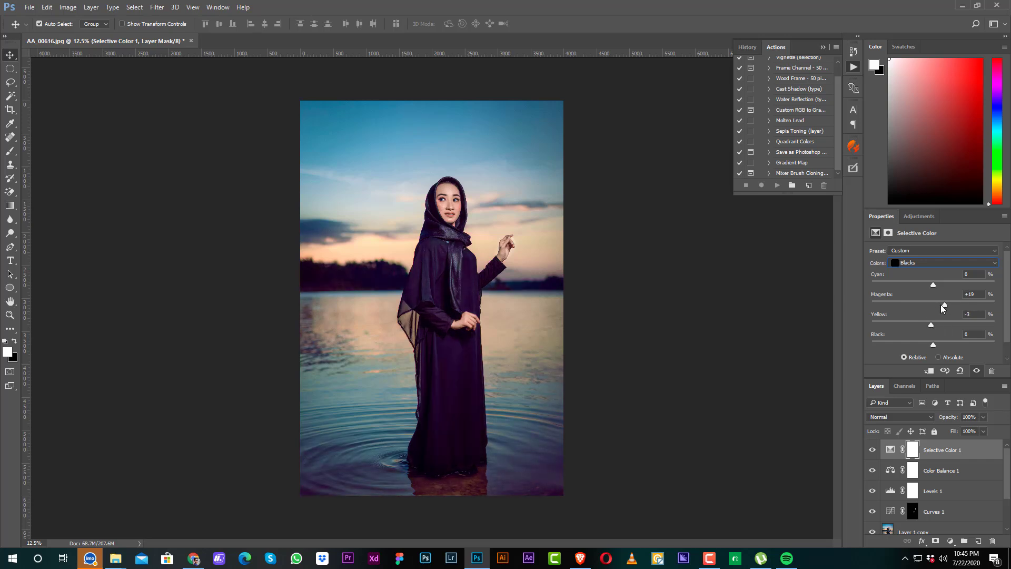
pyautogui.click(932, 305)
pyautogui.moveTo(932, 284); pyautogui.dragTo(930, 285)
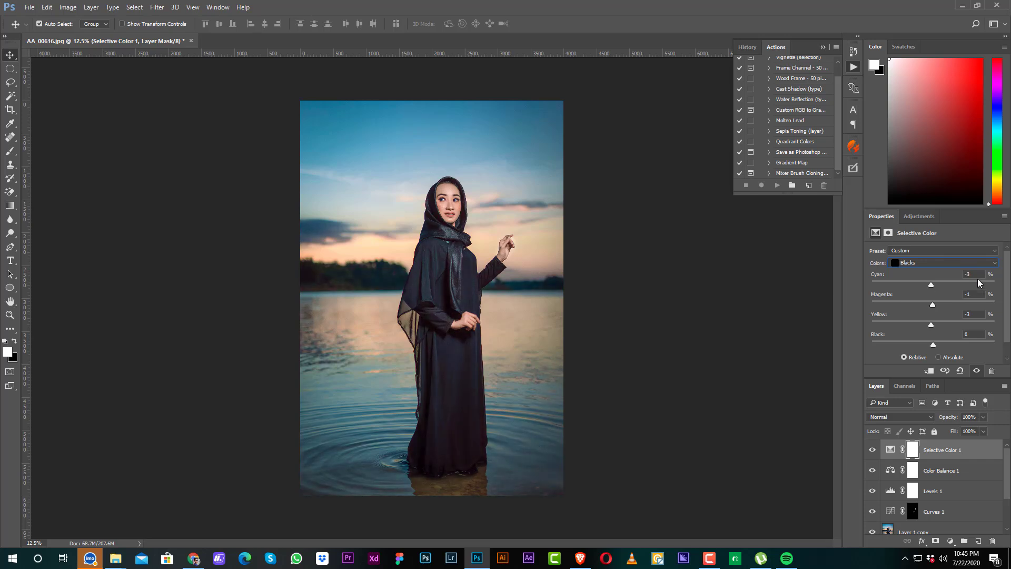
pyautogui.write('0')
pyautogui.press('Tab')
pyautogui.write('0')
pyautogui.press('Tab')
pyautogui.write('0')
pyautogui.press('Tab')
# Step: Set the Selective Color Cyans to cyan +15, magenta -9 and yellow +4, and compare the whole photo with and without the adjustment
pyautogui.click(921, 263)
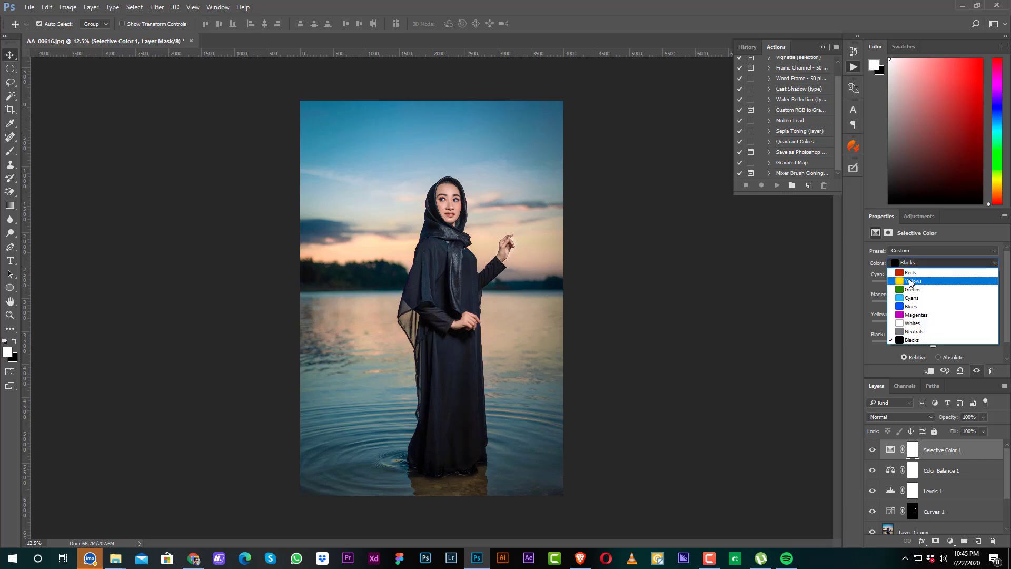
pyautogui.click(909, 298)
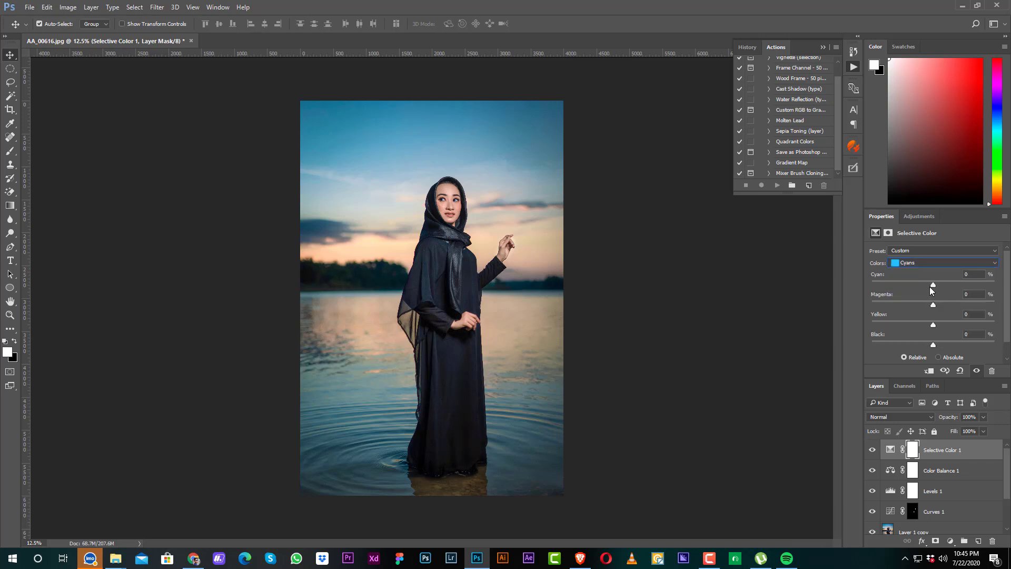
pyautogui.moveTo(931, 288)
pyautogui.mouseDown()
pyautogui.moveTo(914, 285)
pyautogui.moveTo(936, 284)
pyautogui.mouseUp()
pyautogui.moveTo(925, 304); pyautogui.dragTo(920, 328)
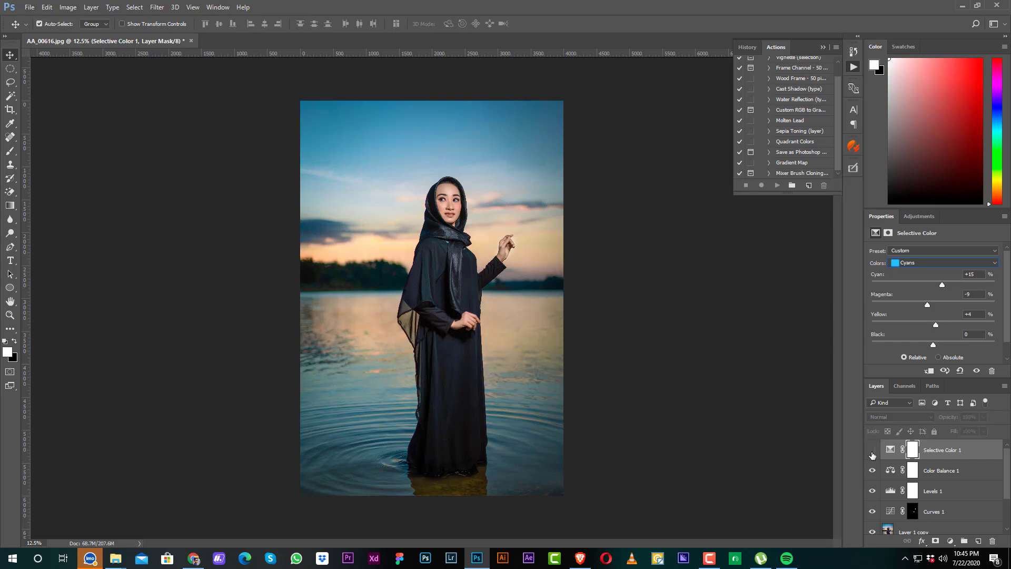
pyautogui.press('ctrl')
pyautogui.hotkey('ctrl', '-')
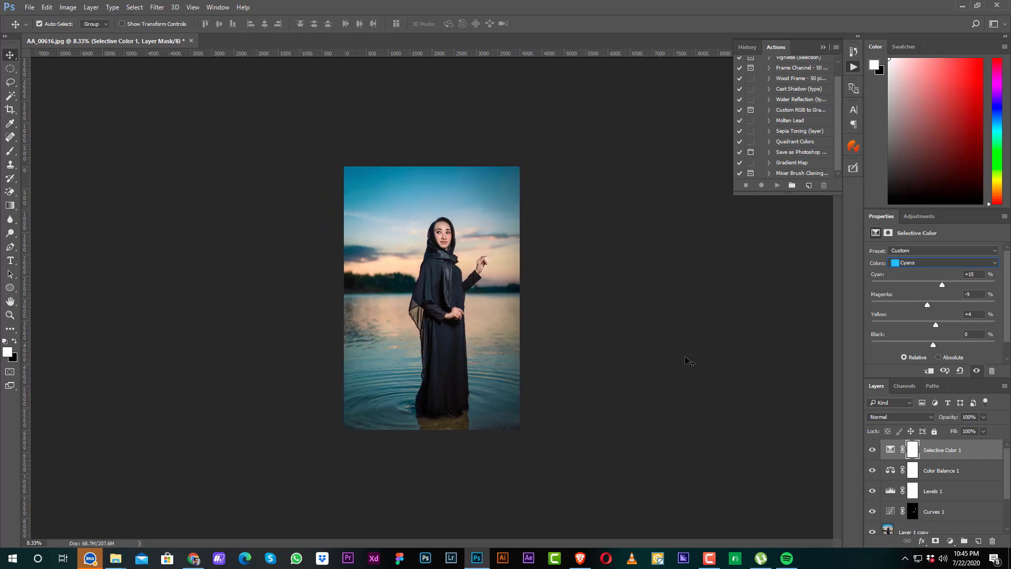
pyautogui.hotkey('ctrl', '+')
# Step: Add a Gradient fill layer with the Neutral Density preset, reversed and in Radial style, with its clear centre moved onto the woman's upper body
pyautogui.click(950, 540)
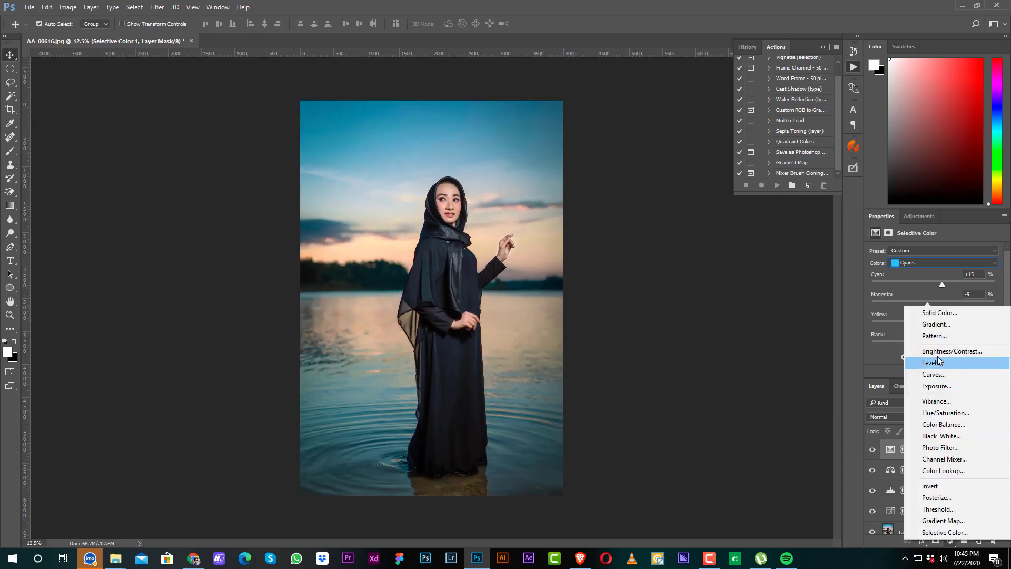
pyautogui.click(937, 325)
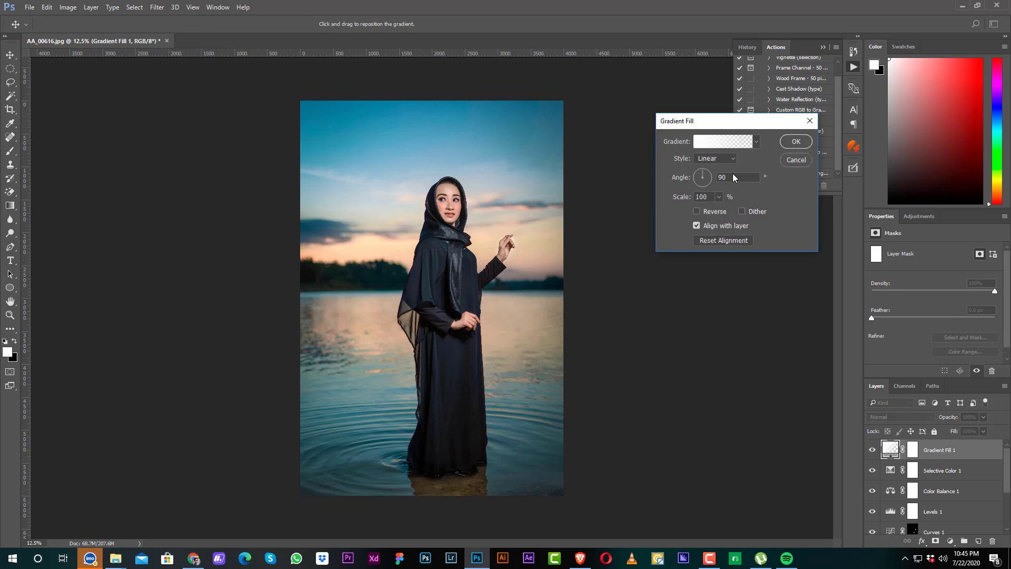
pyautogui.click(723, 142)
pyautogui.click(507, 156)
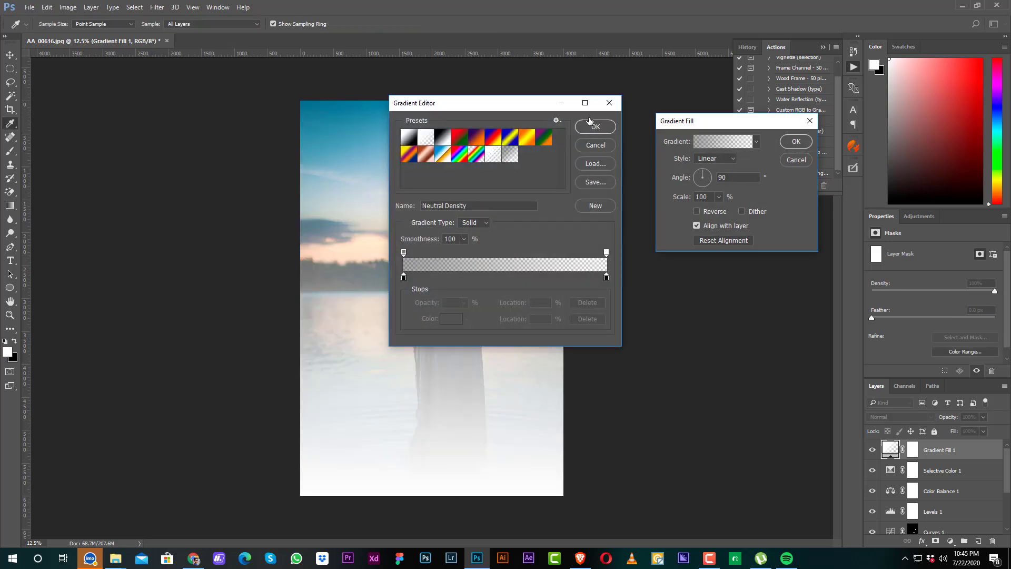
pyautogui.click(595, 126)
pyautogui.click(715, 158)
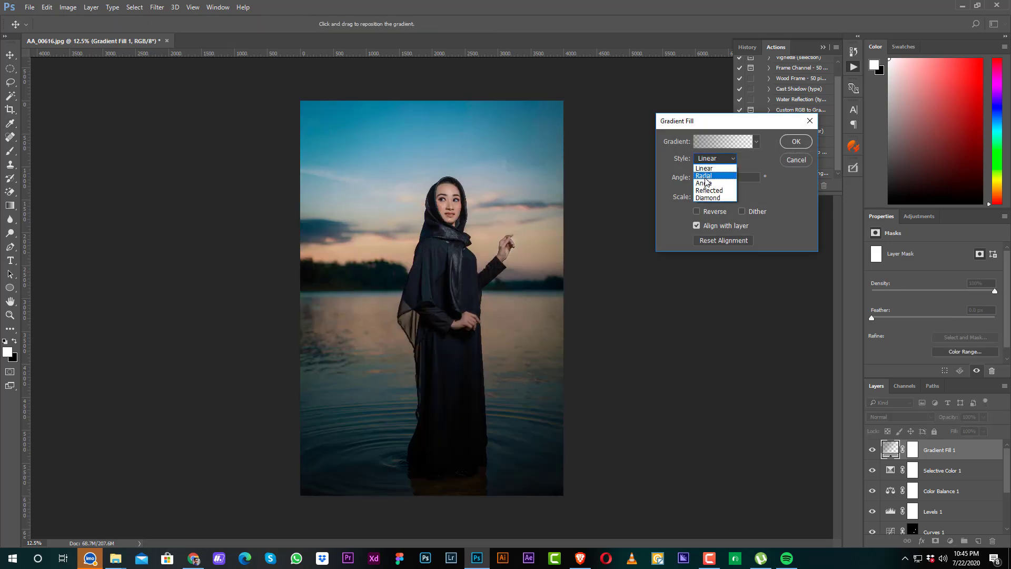
pyautogui.click(705, 176)
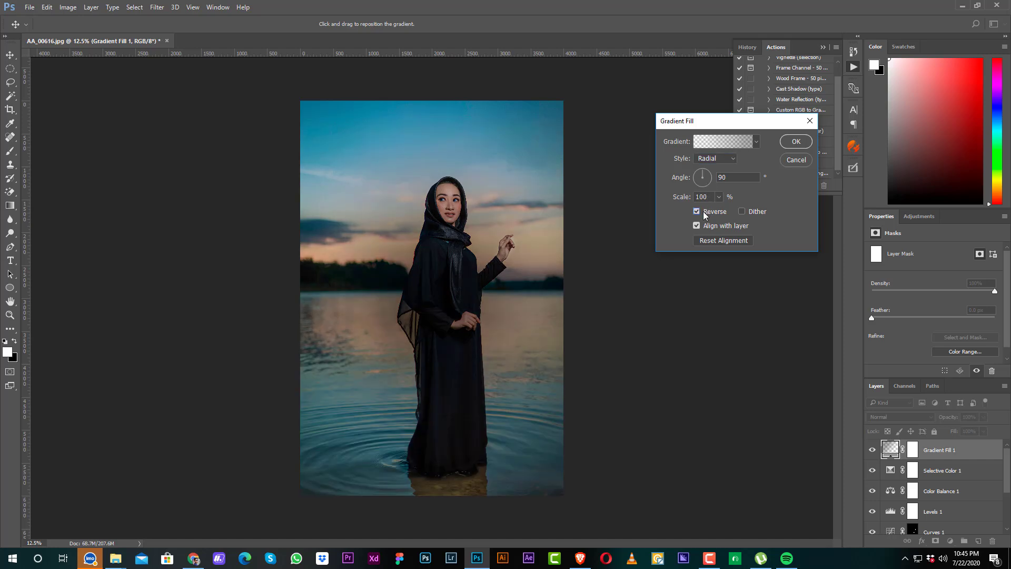
pyautogui.click(705, 212)
pyautogui.moveTo(435, 263); pyautogui.dragTo(452, 226)
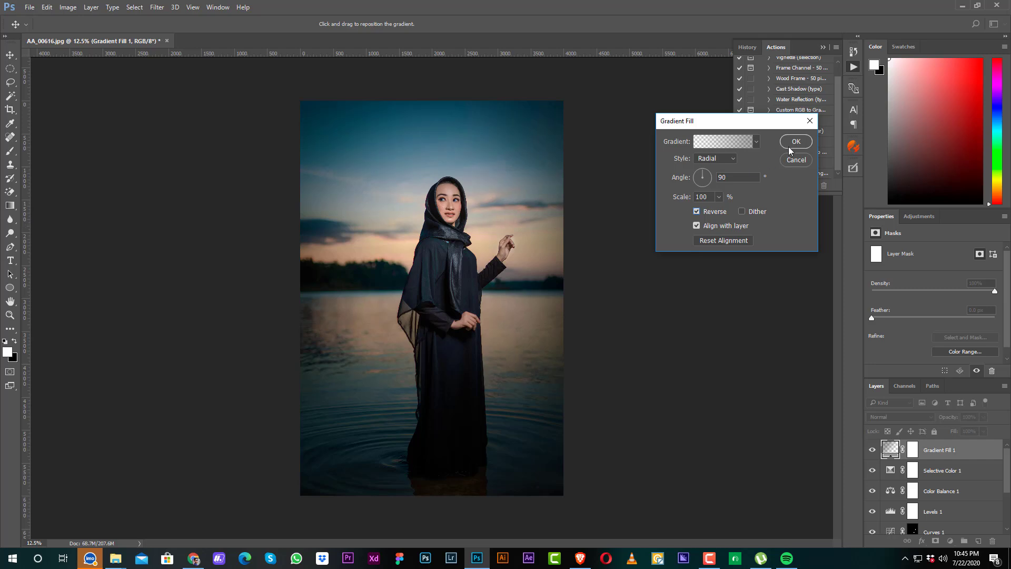
pyautogui.click(795, 141)
# Step: Set the gradient fill layer to Soft Light, compare it on and off, and lower its opacity to 36%
pyautogui.click(903, 416)
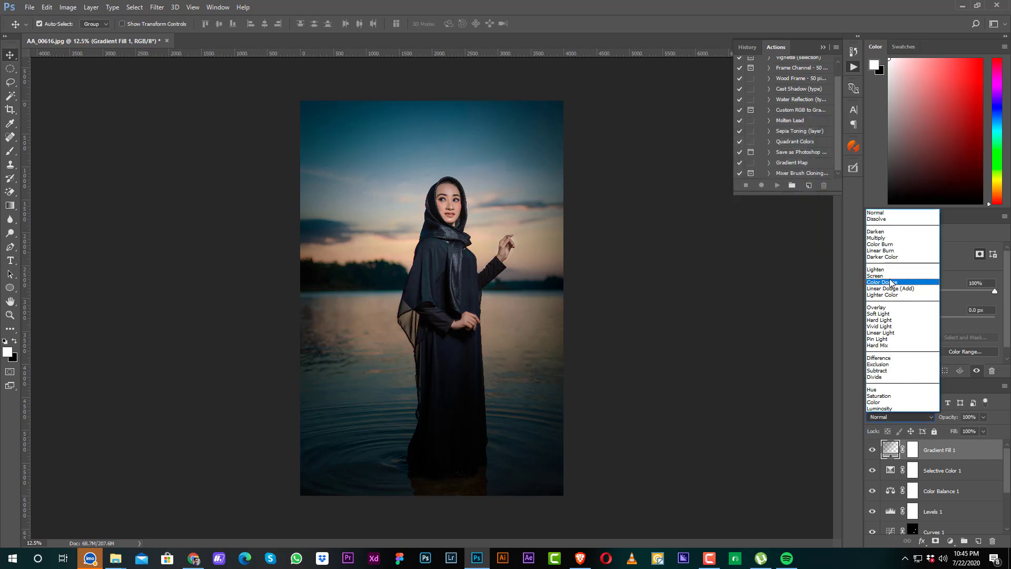
pyautogui.click(878, 313)
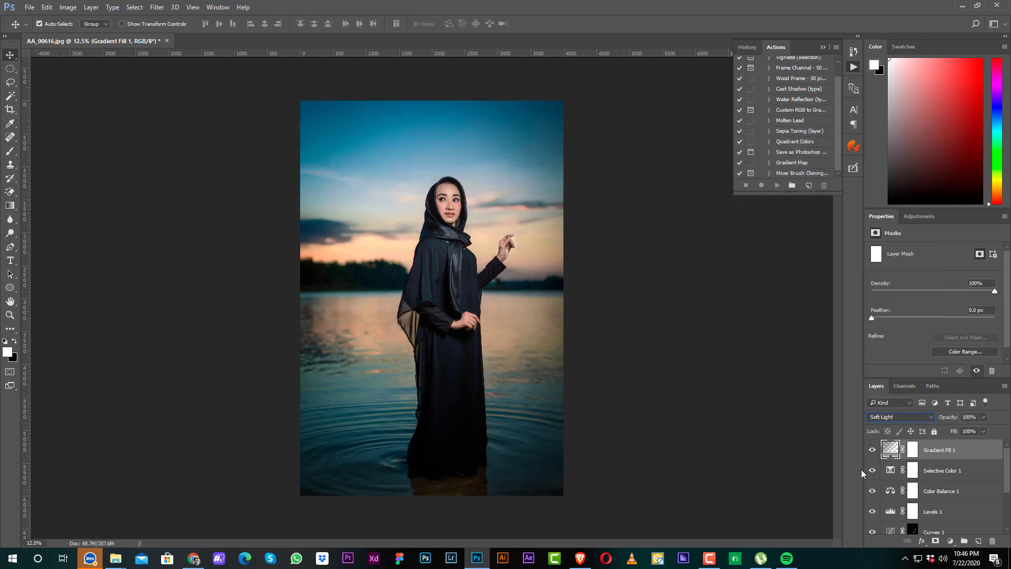
pyautogui.click(872, 449)
pyautogui.click(872, 450)
pyautogui.moveTo(948, 417); pyautogui.dragTo(917, 417)
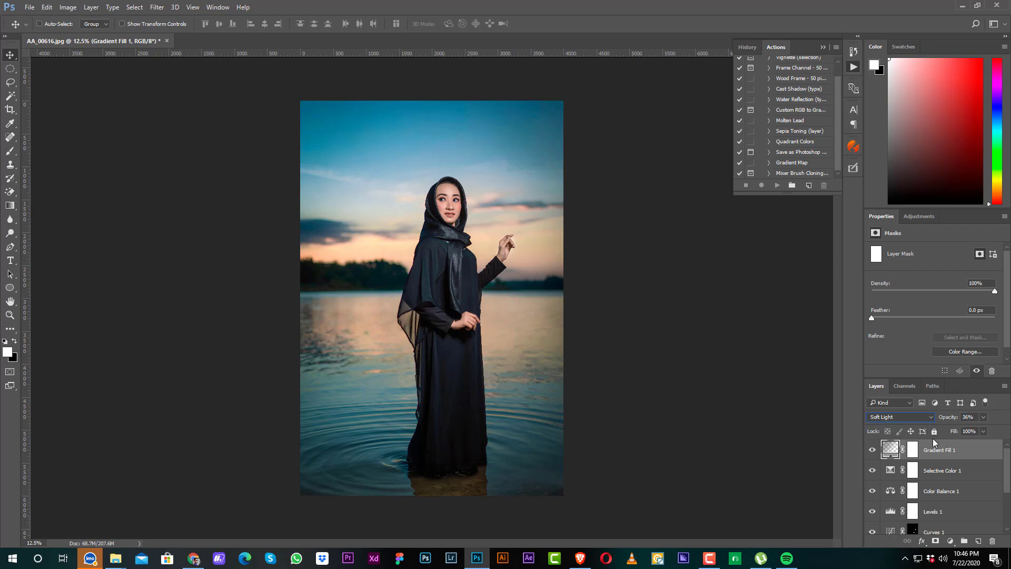
# Step: Add a second Color Balance adjustment layer above the gradient fill, with the midtones set to -9 toward yellow
pyautogui.hotkey('ctrl', '+')
pyautogui.hotkey('ctrl', '+')
pyautogui.hotkey('ctrl', '+')
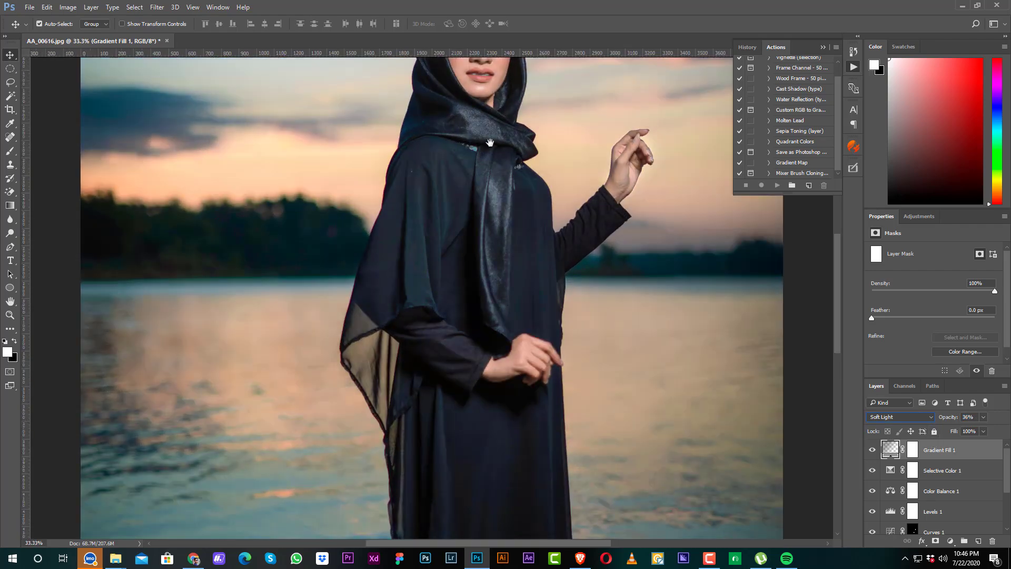
pyautogui.scroll(3, 490, 192)
pyautogui.click(951, 540)
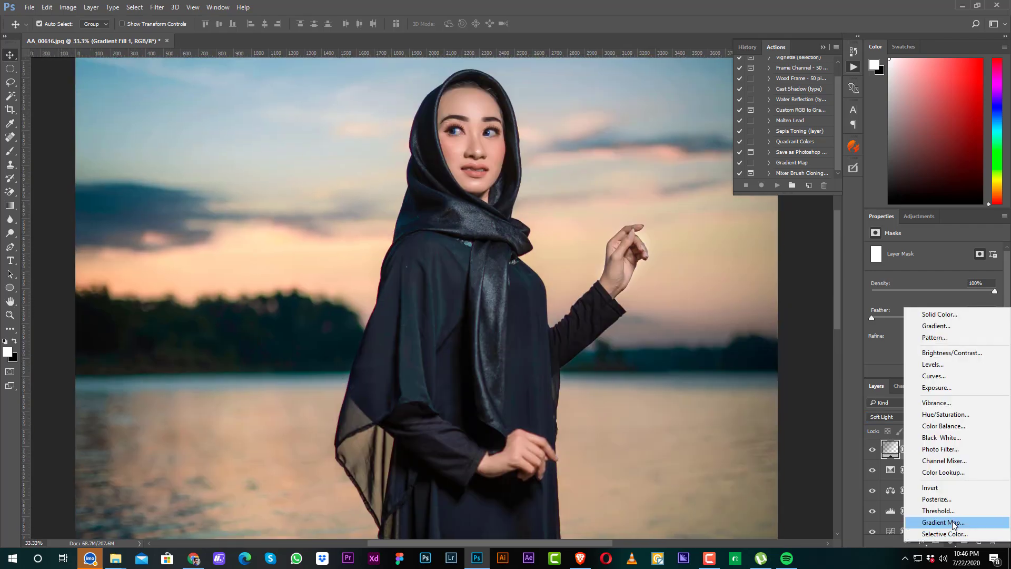
pyautogui.click(937, 426)
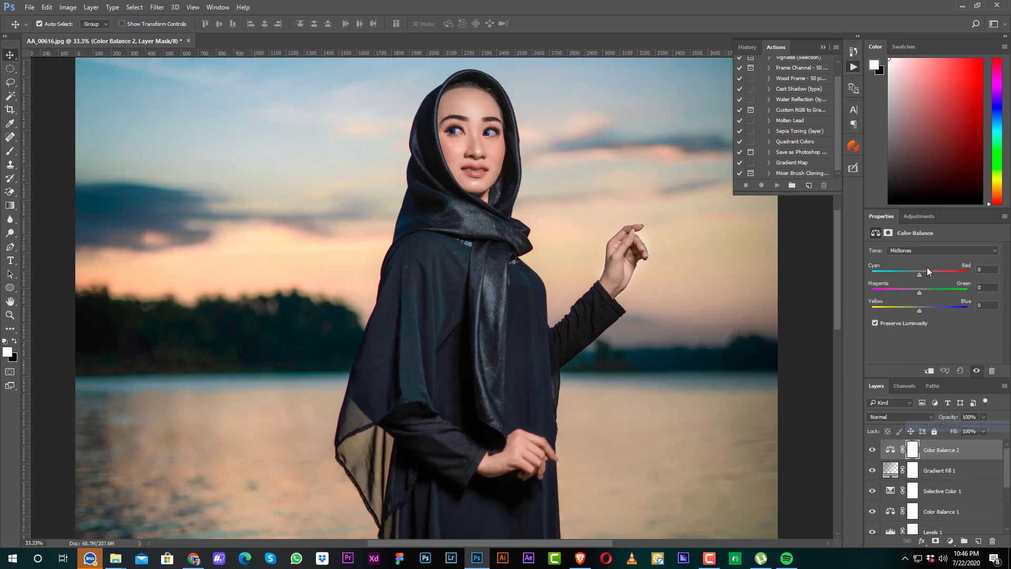
pyautogui.moveTo(914, 307); pyautogui.dragTo(915, 308)
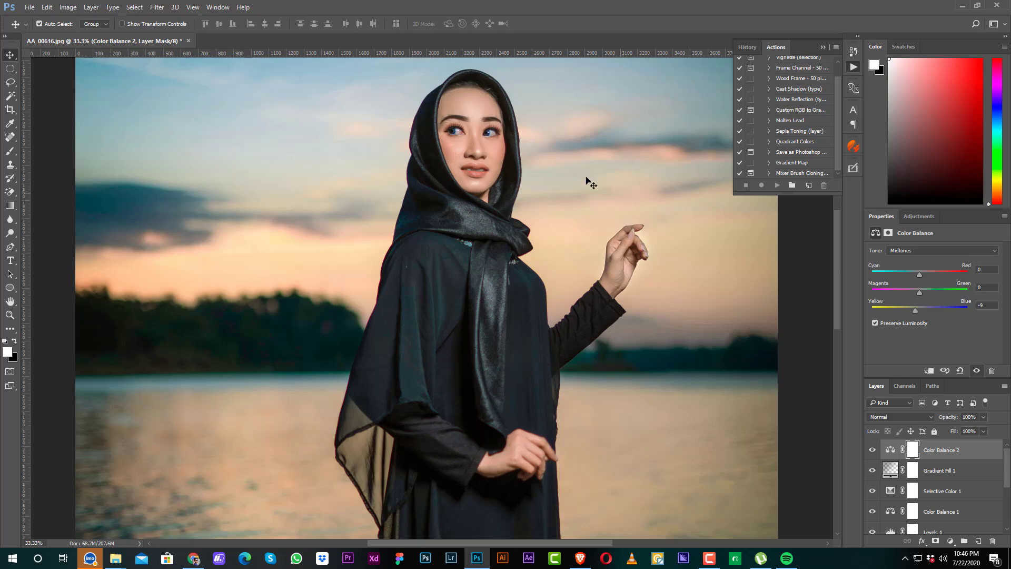
# Step: Group all layers above the Background, from Layer 1 up to the second Color Balance adjustment, into one layer group
pyautogui.keyDown('ctrl'); pyautogui.click(476, 117); pyautogui.keyUp('ctrl')
pyautogui.hotkey('ctrl', '-')
pyautogui.hotkey('ctrl', '-')
pyautogui.hotkey('ctrl', '-')
pyautogui.hotkey('ctrl', '-')
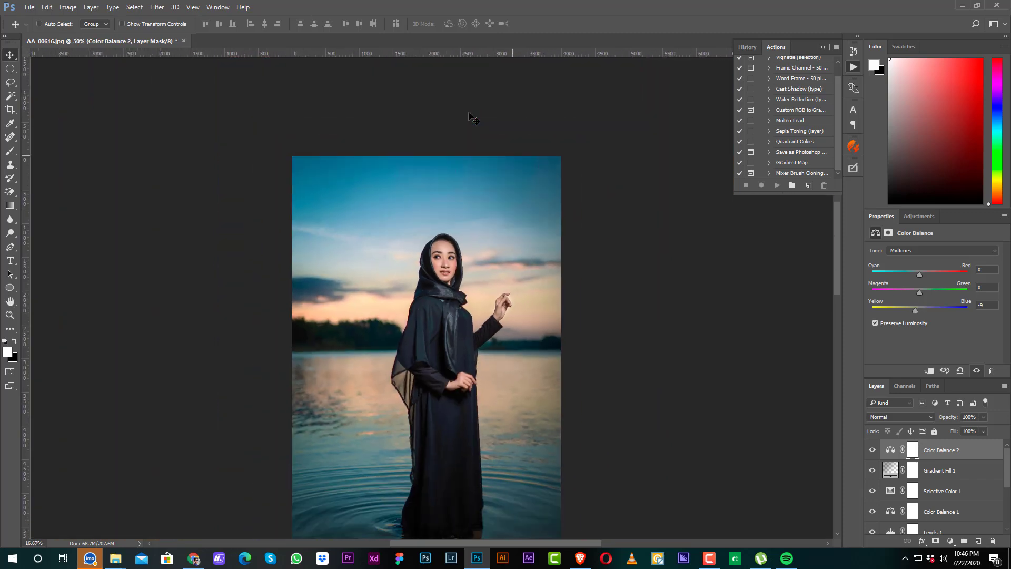
pyautogui.click(660, 312)
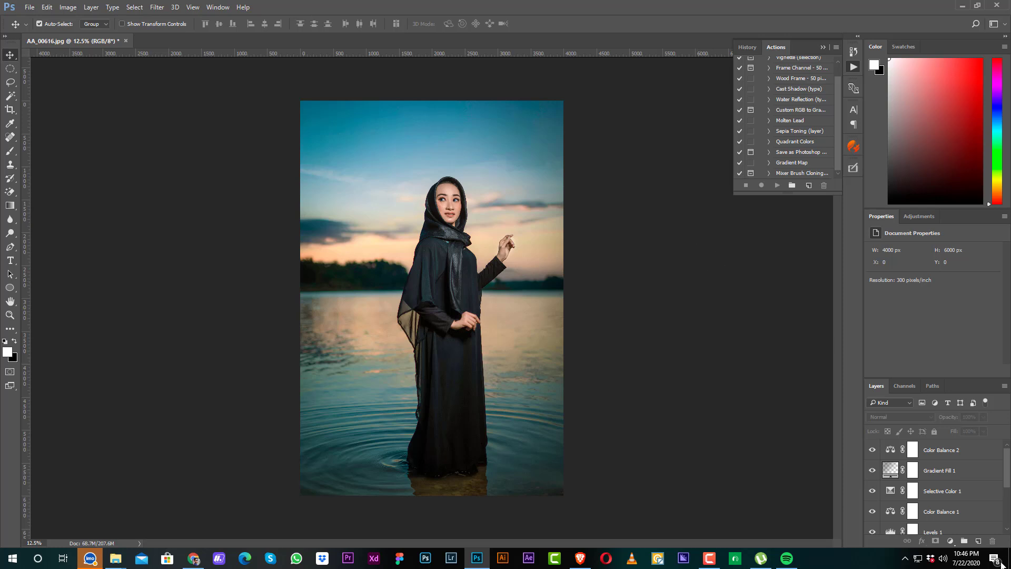
pyautogui.click(986, 458)
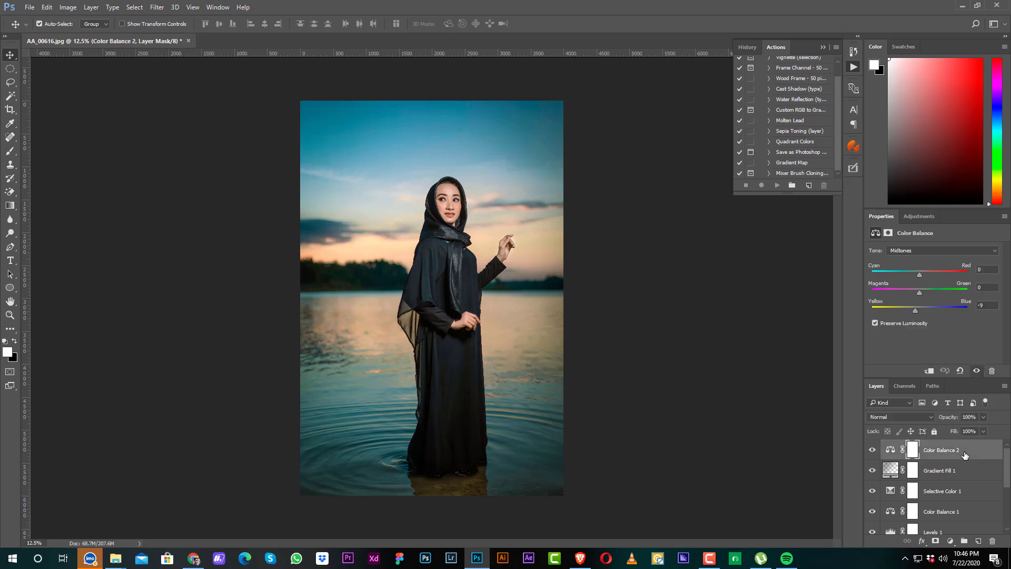
pyautogui.scroll(-4, 930, 503)
pyautogui.keyDown('shift'); pyautogui.click(929, 504); pyautogui.keyUp('shift')
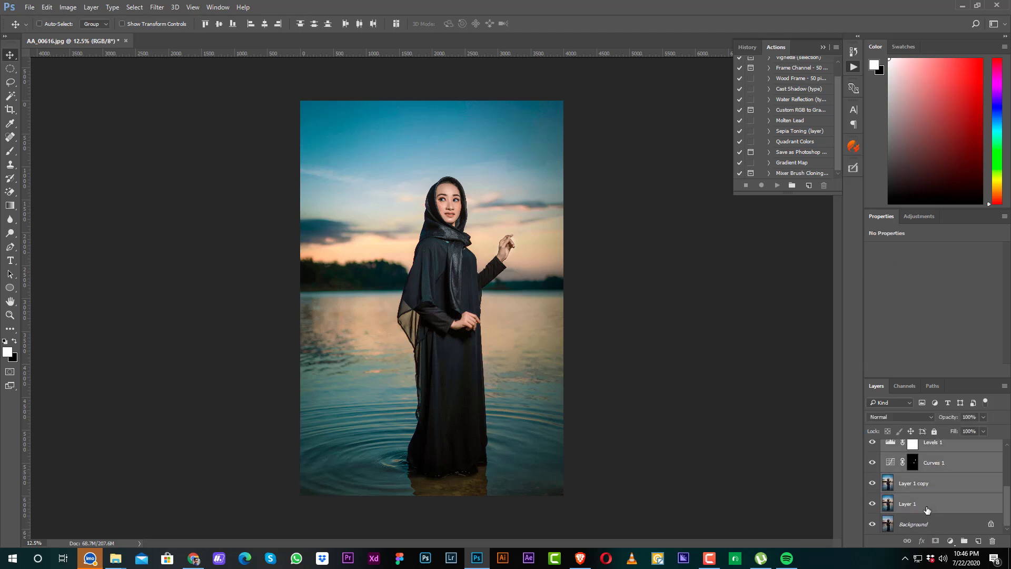
pyautogui.hotkey('ctrl', 'g')
# Step: Compare the graded photo with the original by switching the layer group's visibility off and on
pyautogui.click(873, 446)
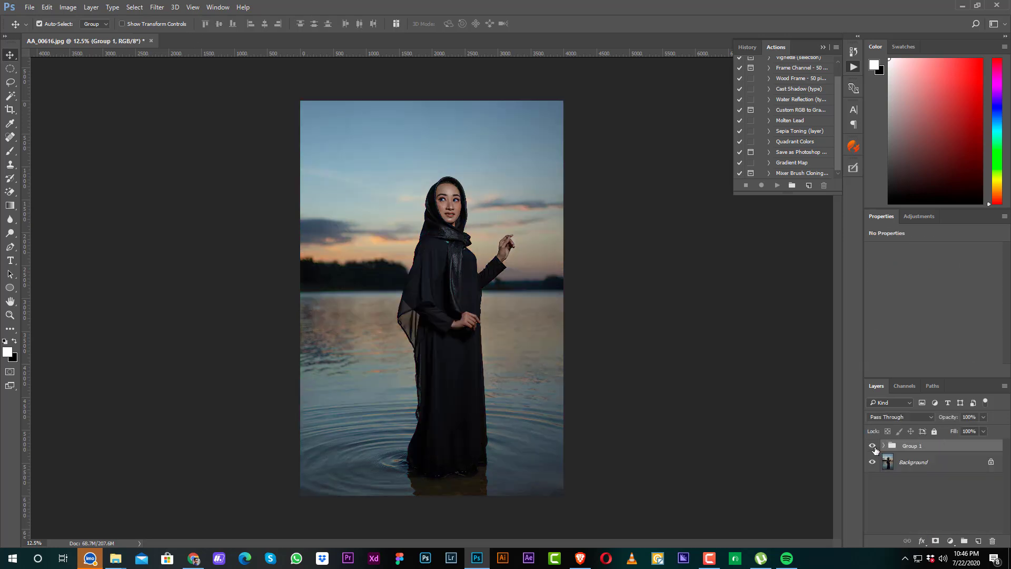
pyautogui.click(873, 446)
pyautogui.click(873, 446)
pyautogui.click(872, 446)
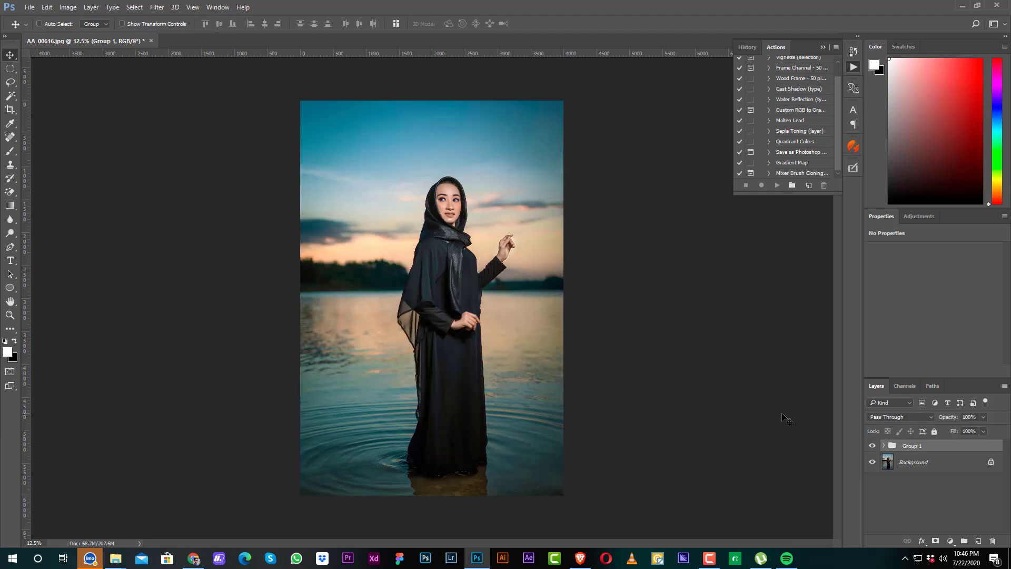
# Step: Add a Levels adjustment layer above the group and set its Blue channel input levels to 8 for shadows and 241 for highlights
pyautogui.hotkey('ctrl', '+')
pyautogui.hotkey('ctrl', '+')
pyautogui.hotkey('ctrl', '+')
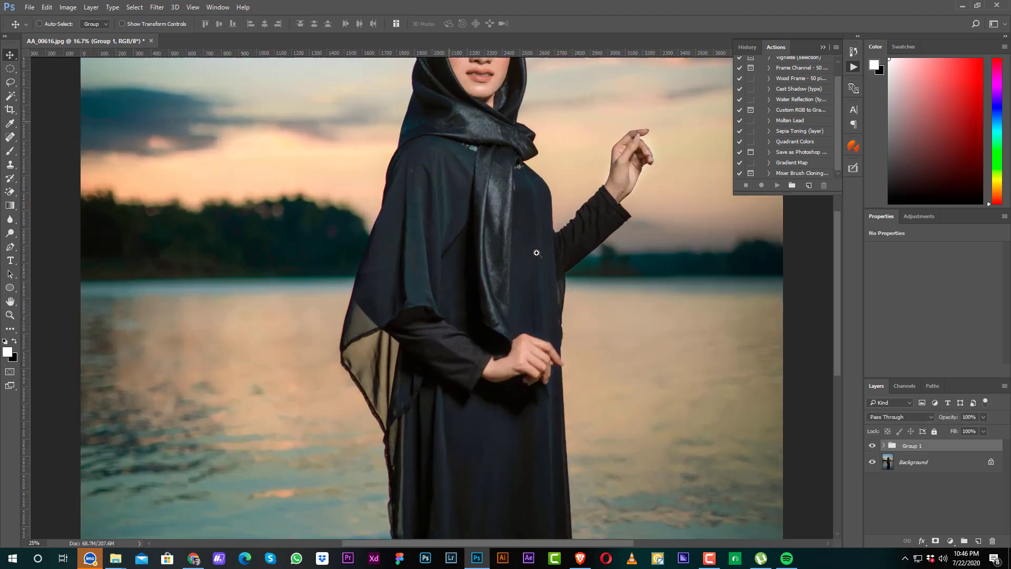
pyautogui.moveTo(535, 233); pyautogui.dragTo(533, 291)
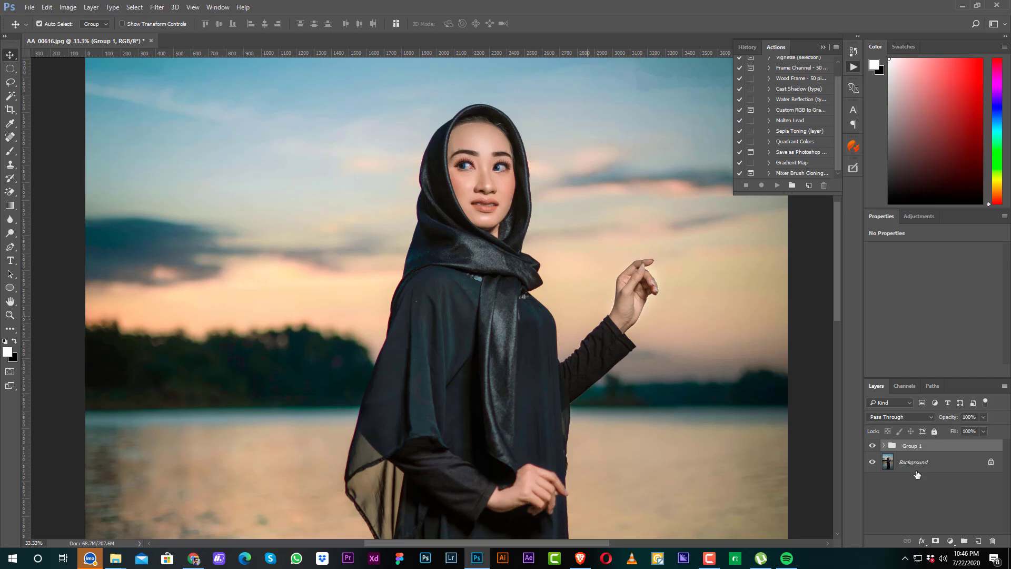
pyautogui.click(950, 540)
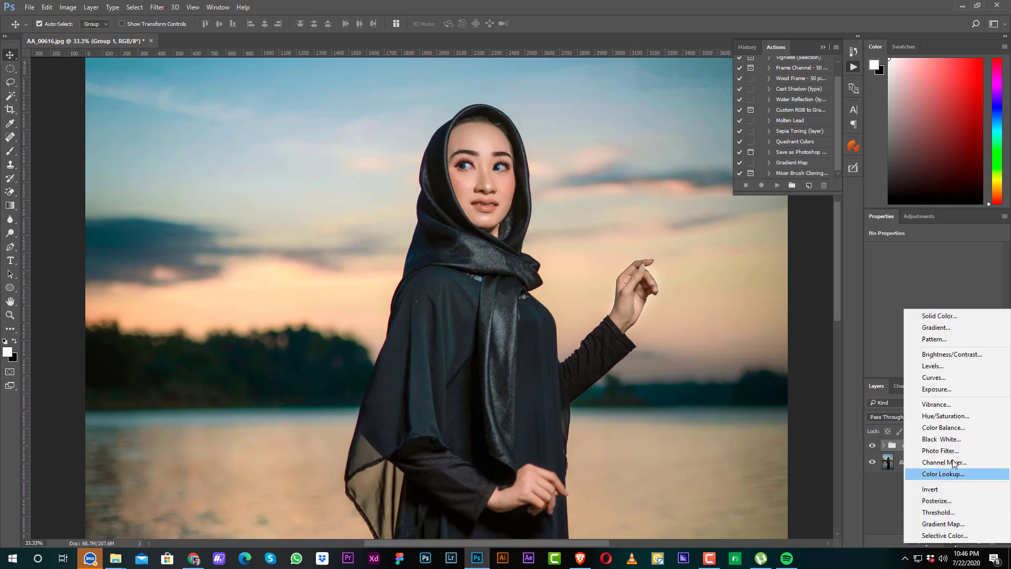
pyautogui.click(932, 367)
pyautogui.click(889, 269)
pyautogui.click(886, 295)
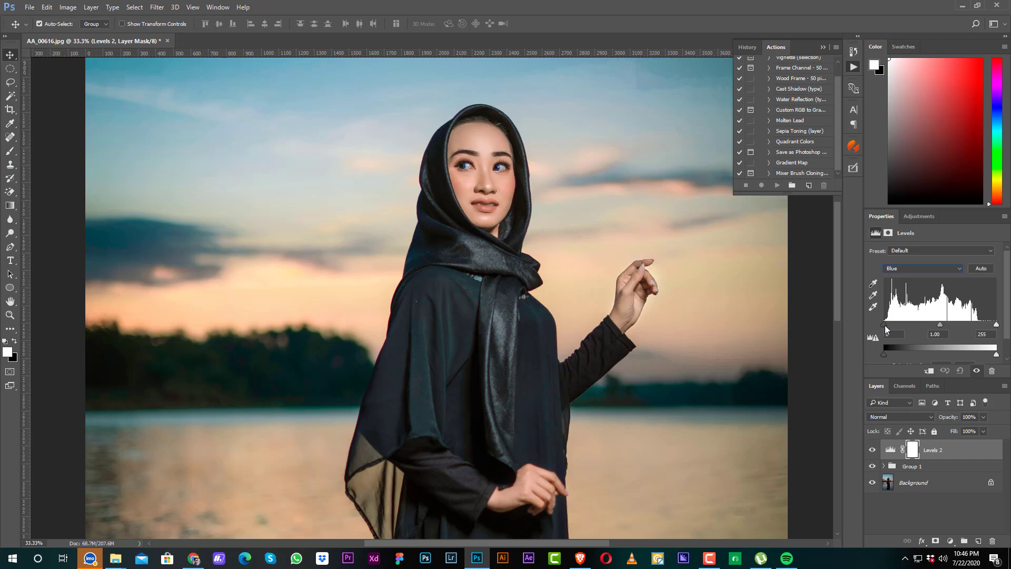
pyautogui.moveTo(885, 324); pyautogui.dragTo(890, 324)
pyautogui.moveTo(889, 327); pyautogui.dragTo(886, 326)
pyautogui.moveTo(995, 325); pyautogui.dragTo(990, 324)
pyautogui.hotkey('ctrl', '-')
pyautogui.hotkey('ctrl', '-')
pyautogui.hotkey('ctrl', '-')
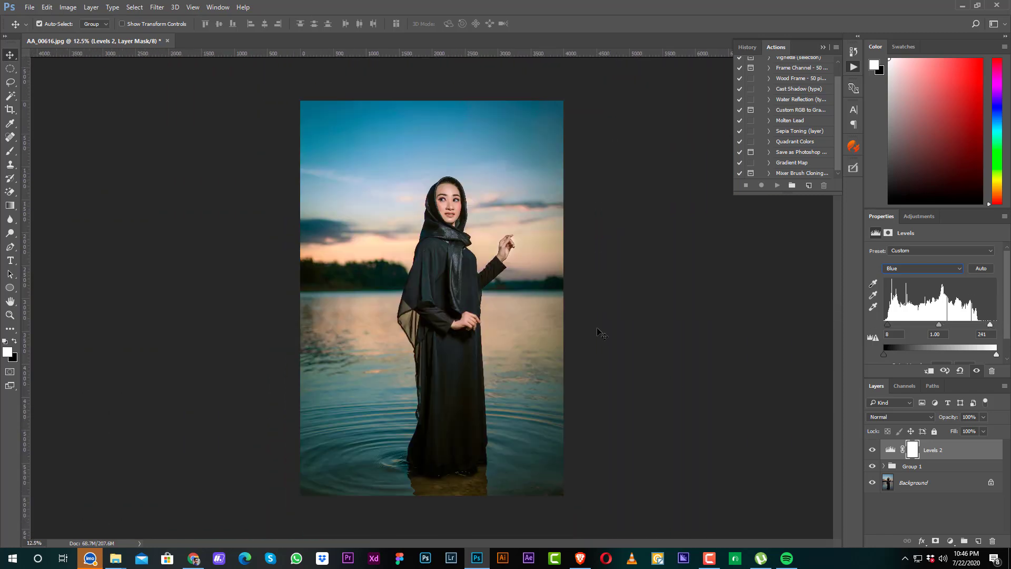
pyautogui.click(709, 557)
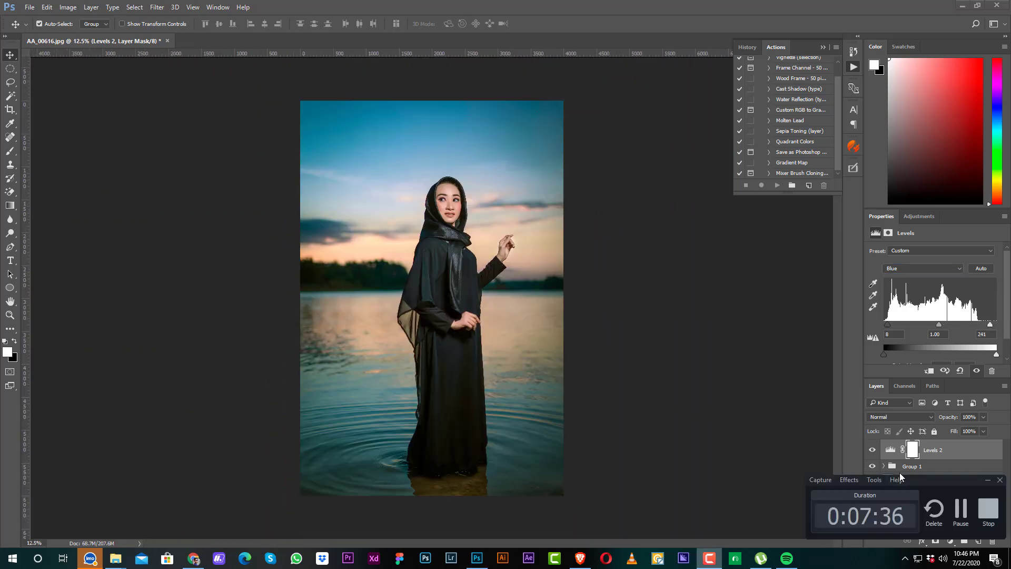